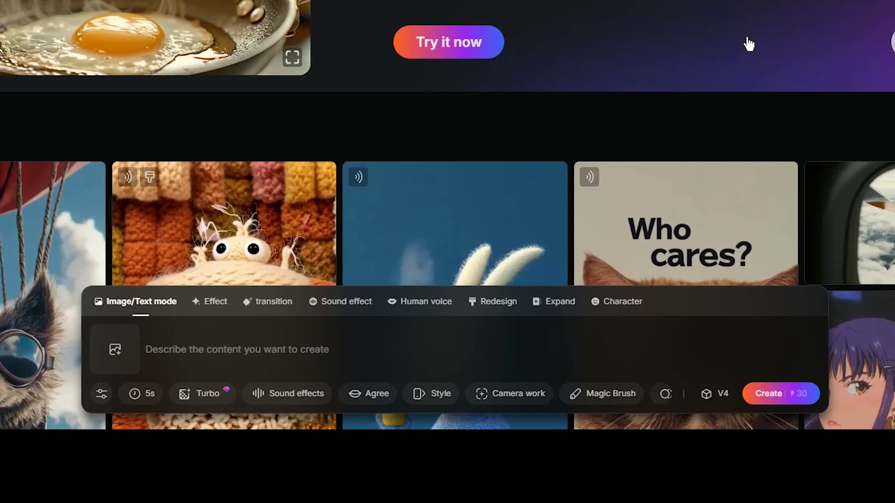
- In Human voice mode, add the neon-city portrait and paste the 60-free-daily-credits line
left_click(426, 303)
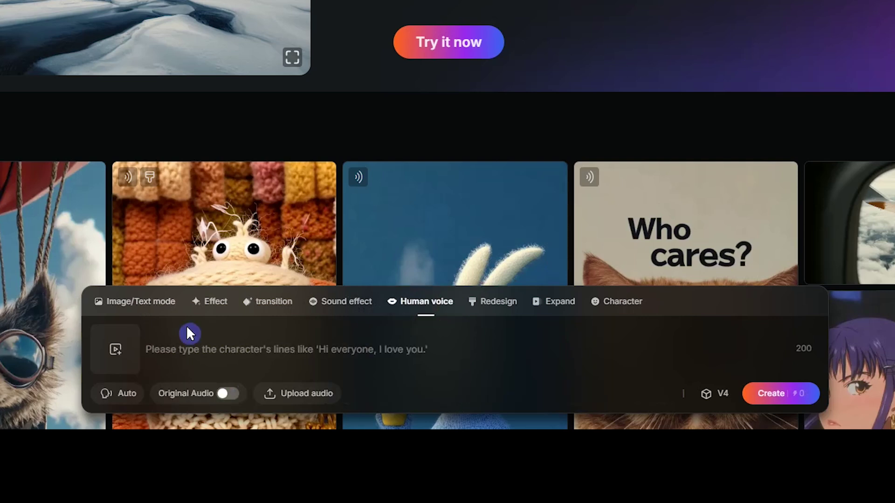
left_click(115, 350)
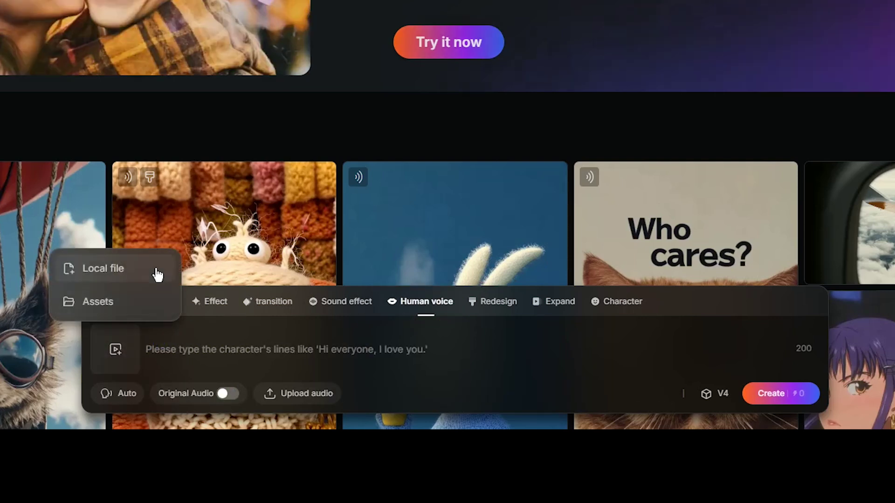
left_click(359, 371)
type("Pixverse AI gives you 60 free credits daily. Check out their plans.")
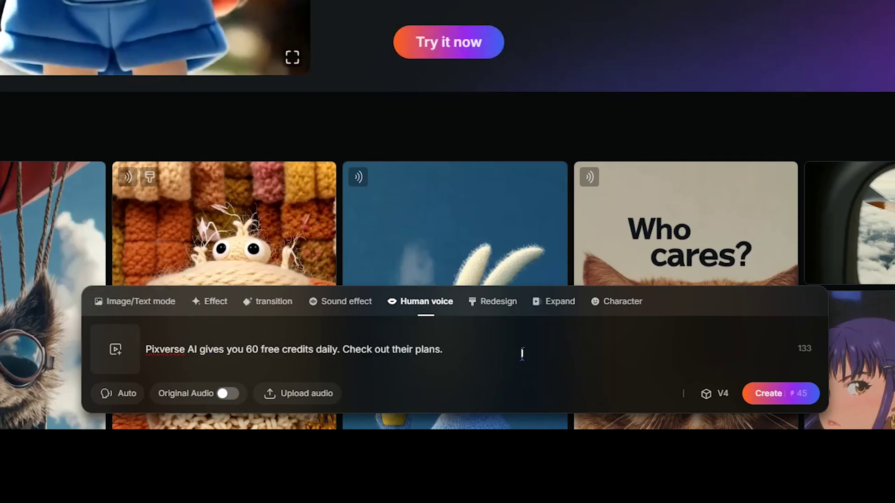
- Choose the Chloe voice and turn Original Audio on
left_click(112, 394)
scroll(204, 289, "down", 5)
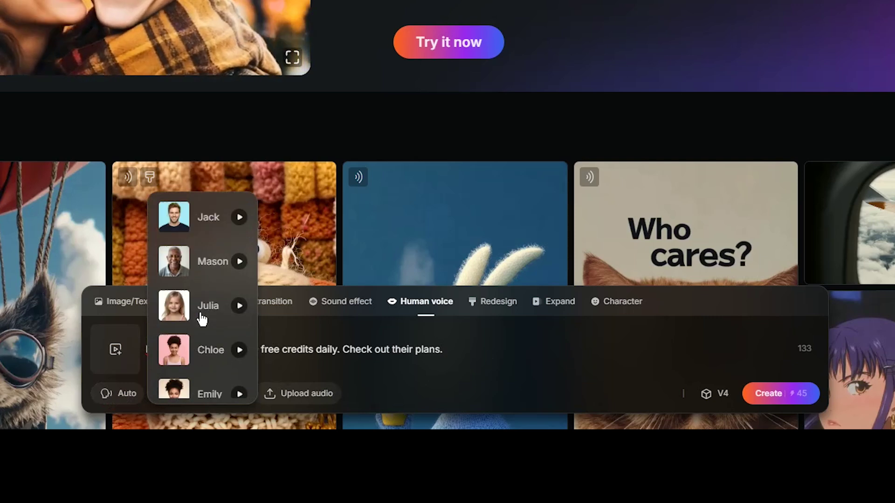
scroll(201, 320, "down", 3)
scroll(204, 349, "up", 3)
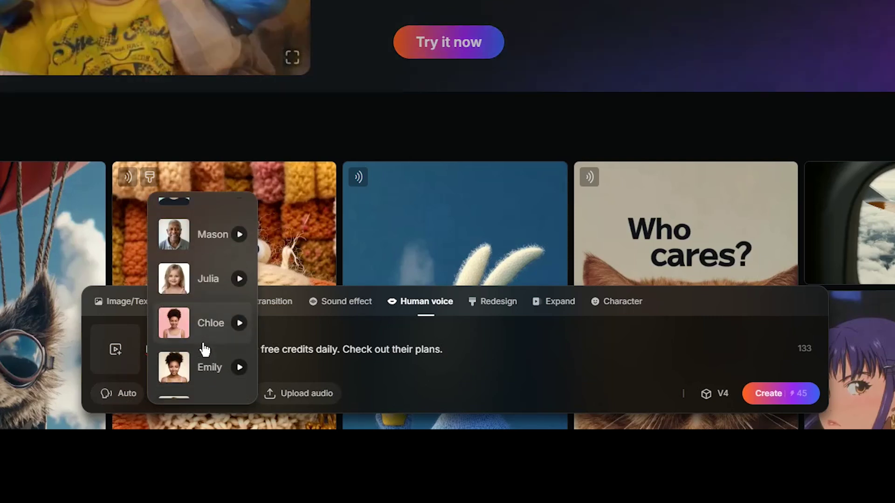
left_click(202, 344)
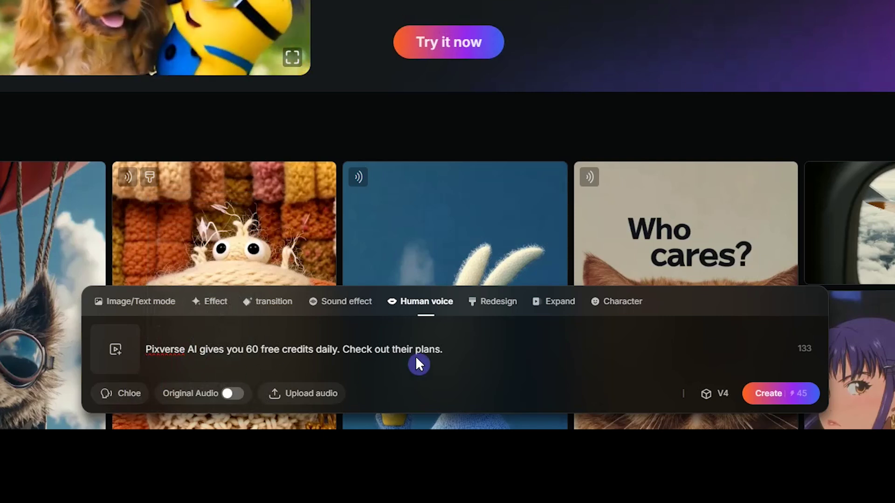
mouse_move(301, 401)
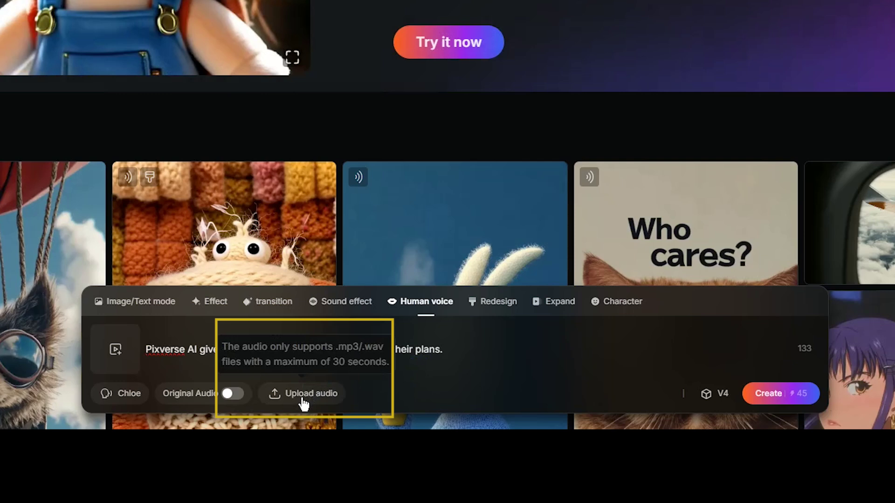
left_click(229, 397)
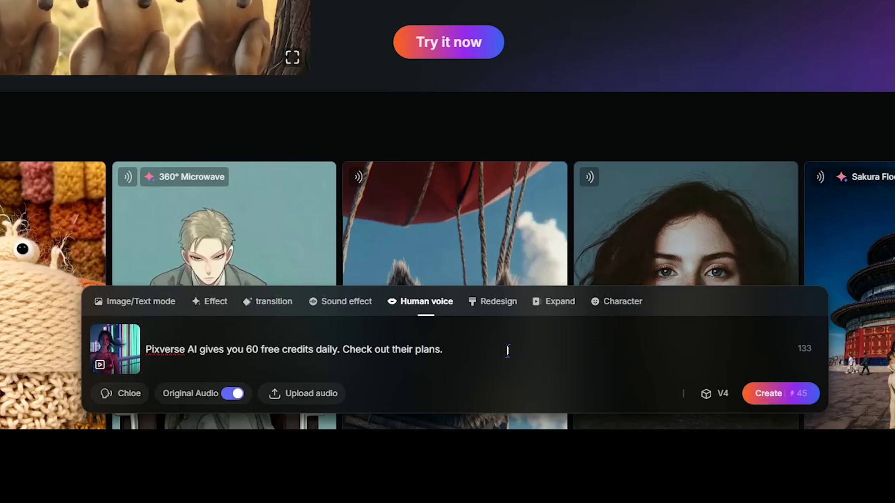
- Generate the woman's free-credits lip-sync video and open the finished clip's details
left_click(775, 391)
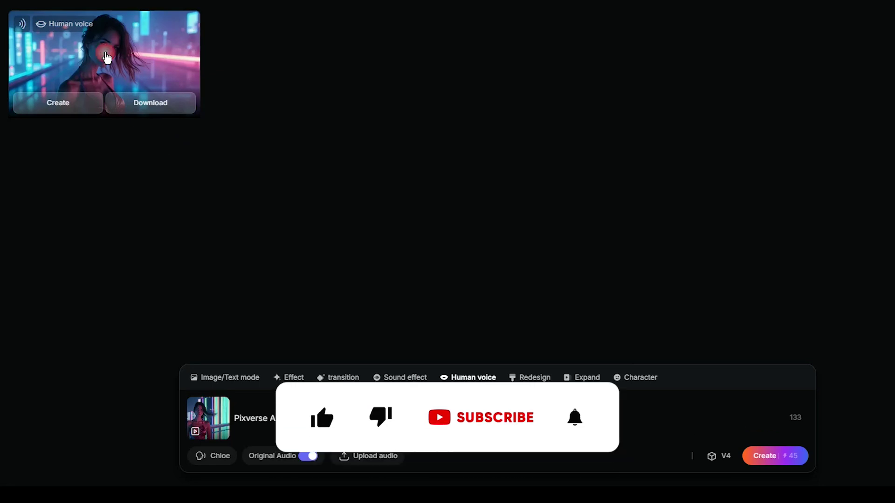
left_click(106, 56)
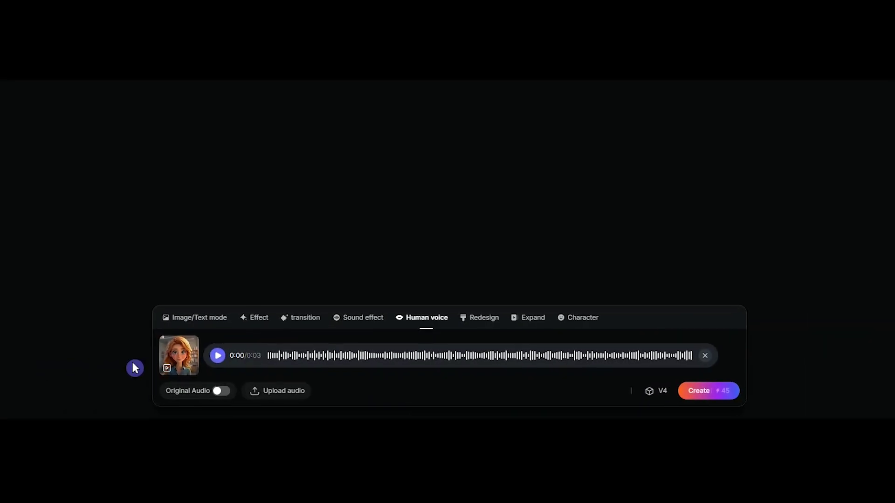
mouse_move(181, 369)
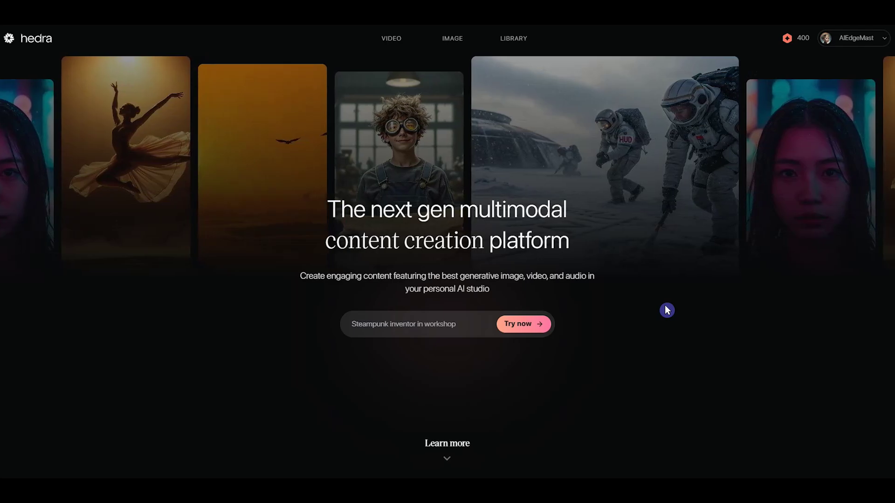
- Go to Hedra's video creation page, keeping the Hedra Character 3 model
scroll(666, 310, "down", 8)
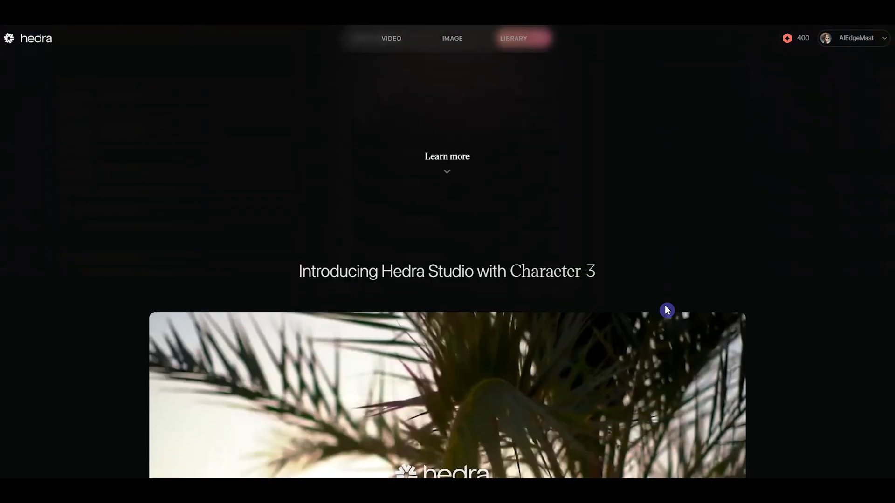
scroll(667, 310, "down", 12)
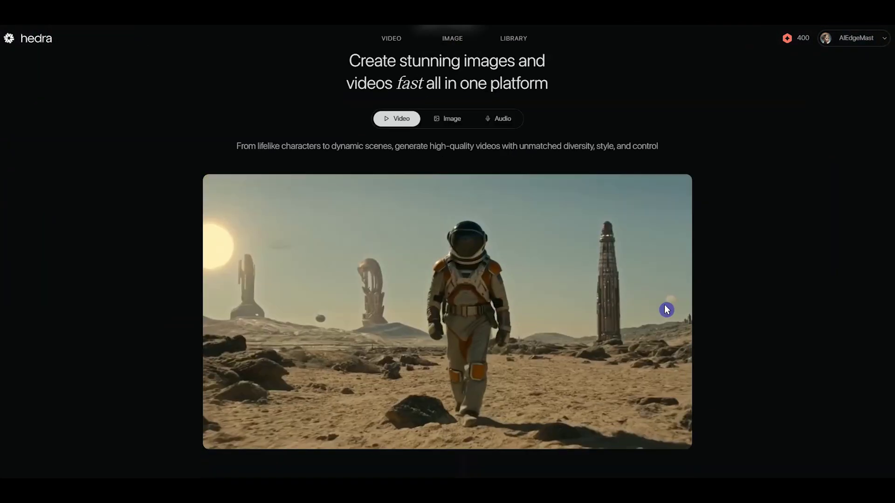
scroll(667, 310, "down", 7)
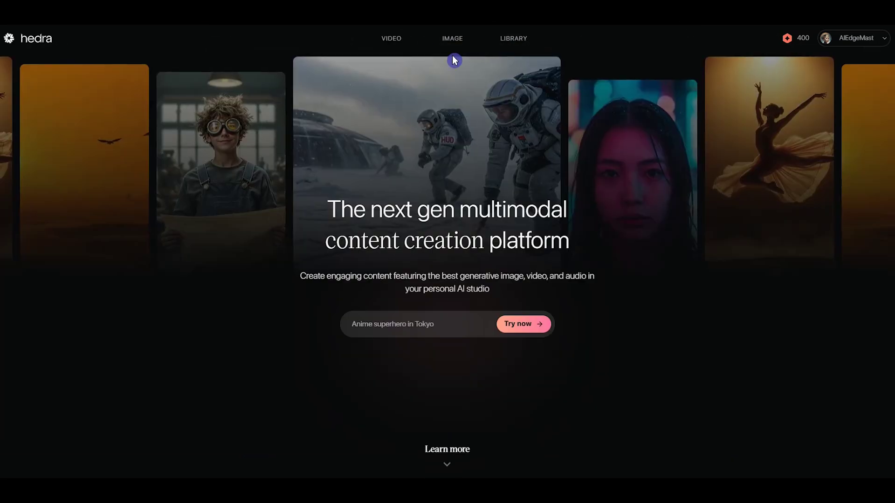
left_click(387, 41)
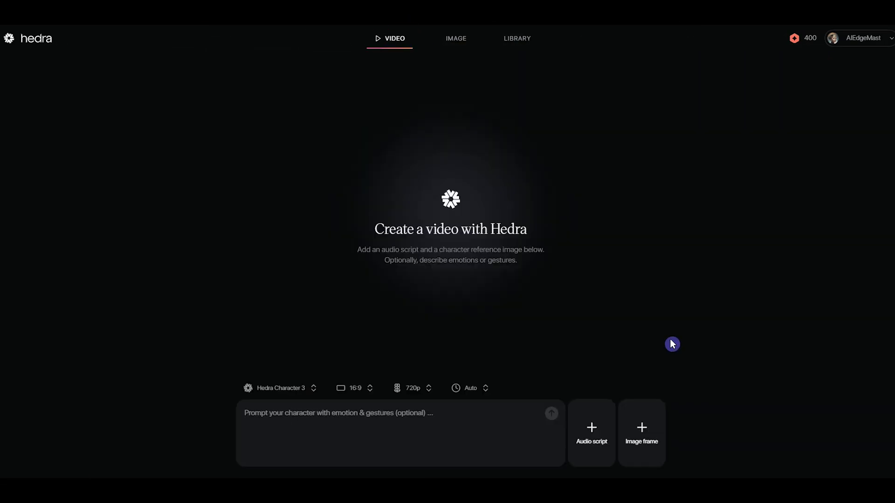
left_click(299, 390)
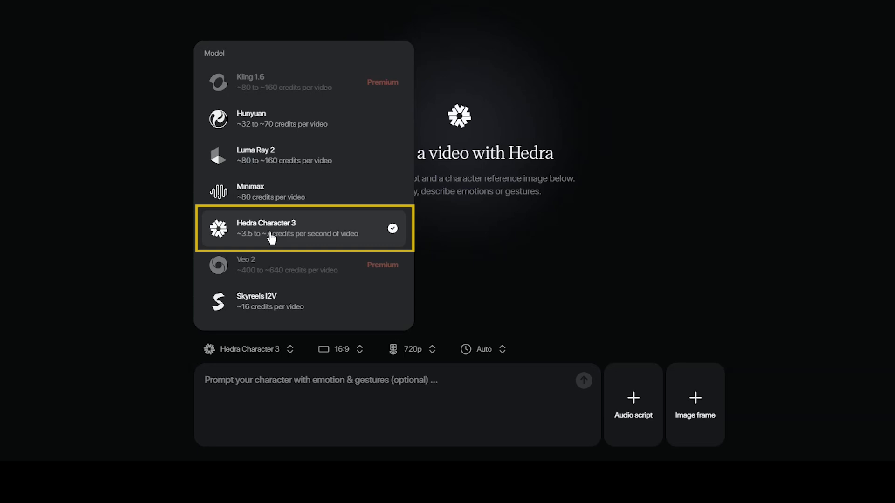
left_click(557, 333)
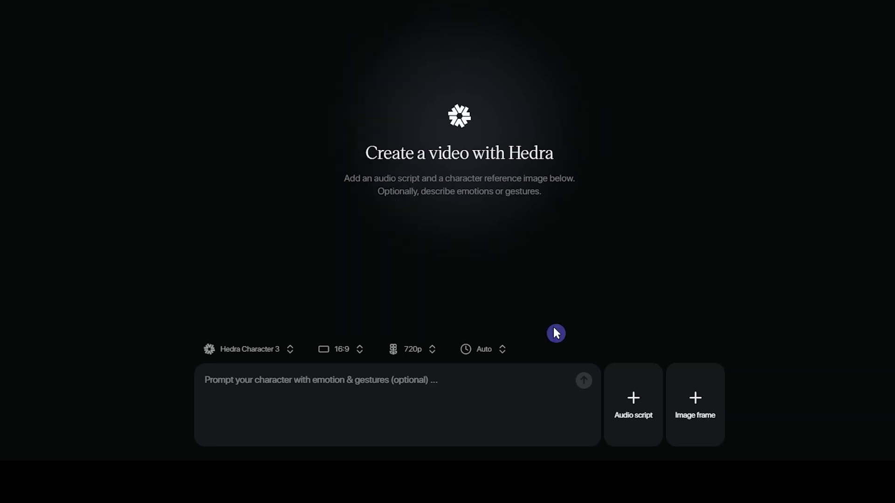
- Keep 16:9 aspect ratio, 720p resolution and Auto duration, then show the image-frame options
left_click(340, 354)
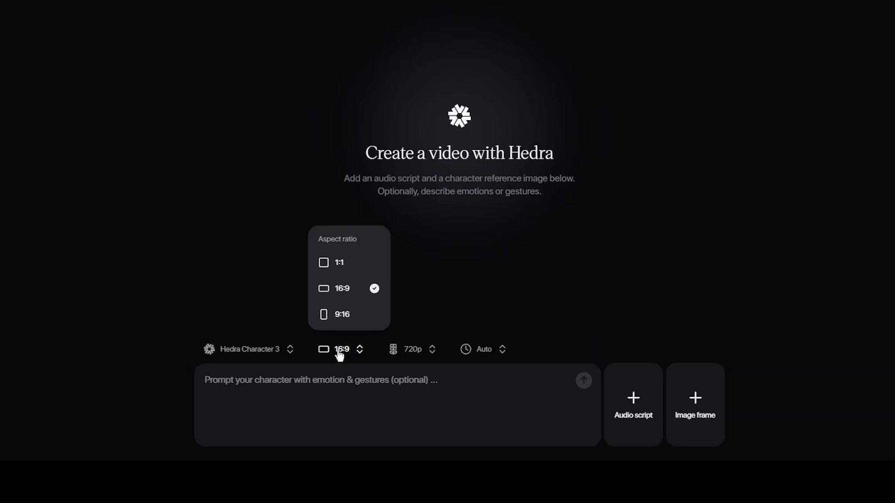
left_click(421, 353)
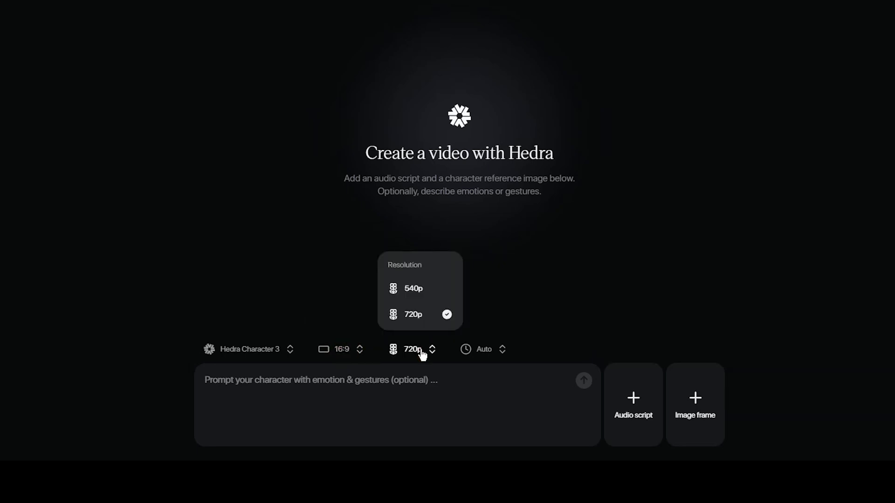
left_click(421, 353)
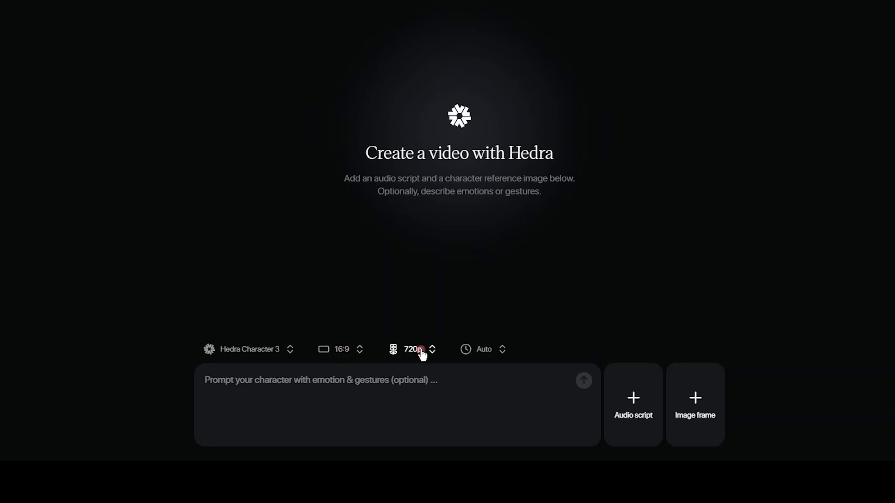
left_click(491, 357)
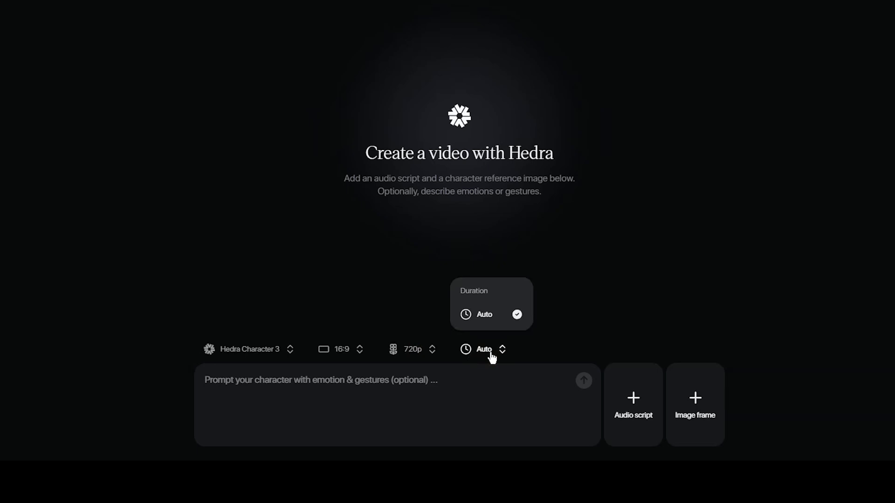
left_click(547, 355)
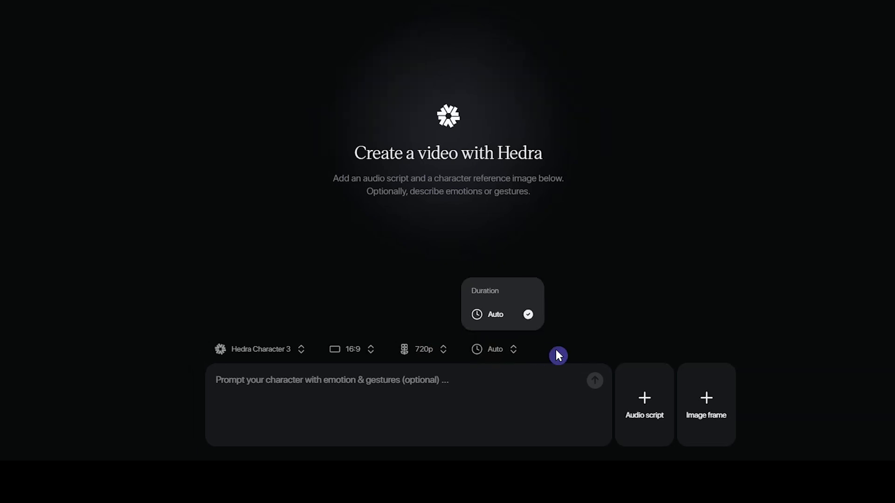
left_click(695, 427)
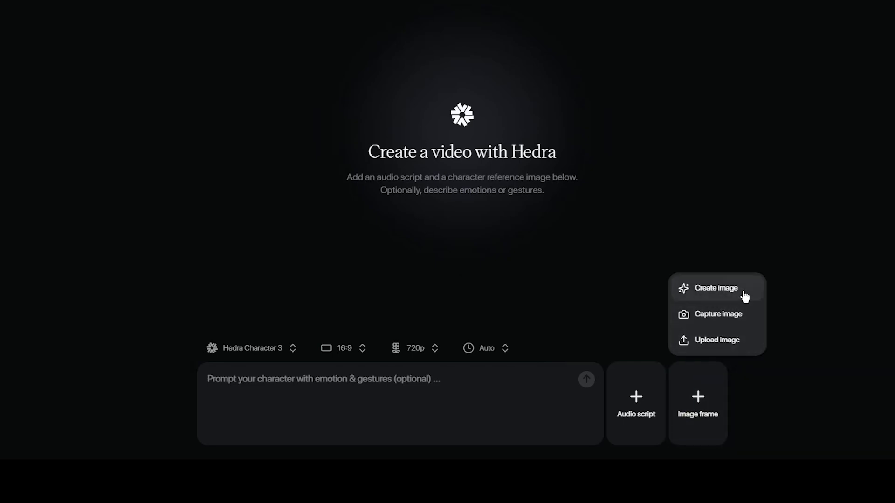
- Generate the character image with Flux Dev from the pasted survivor description
left_click(744, 297)
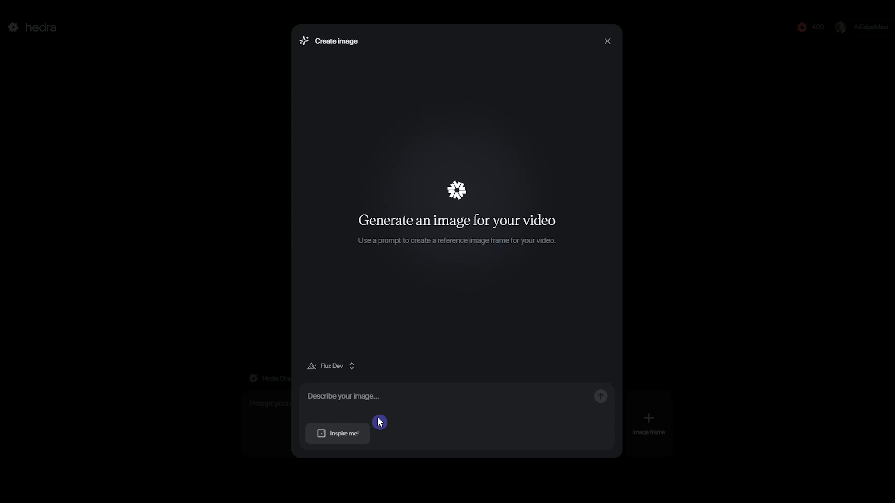
left_click(353, 368)
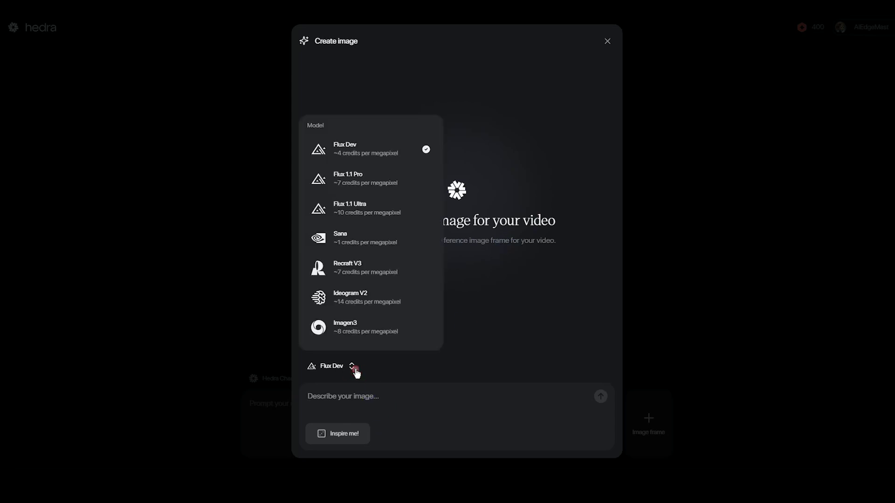
left_click(359, 405)
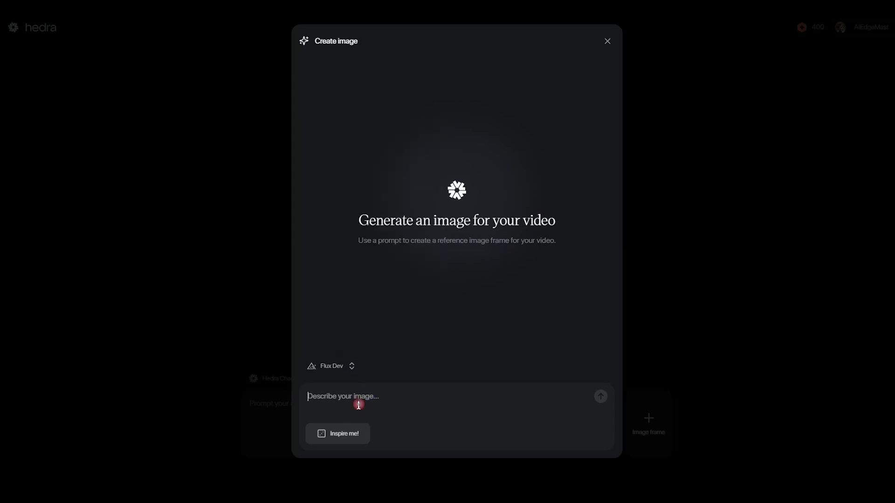
type("Post-apocalyptic survivor with rugged gear and scars.")
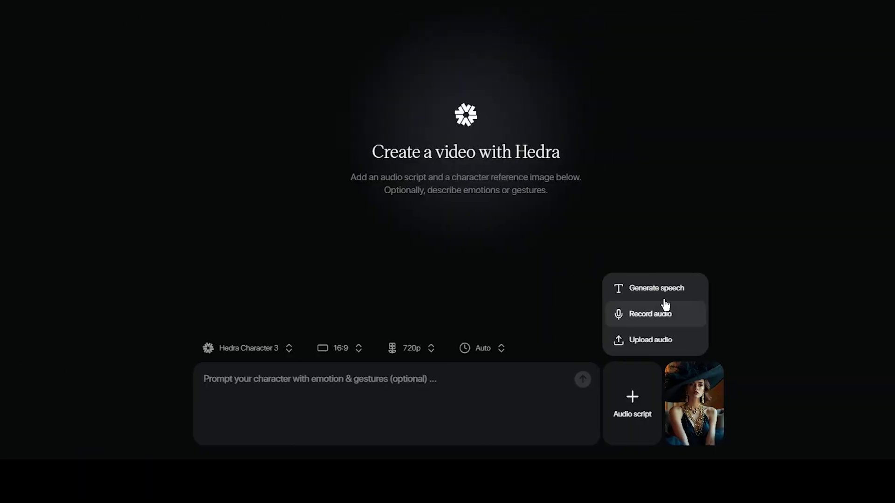
- Browse the Generate speech voices and the full voice library
left_click(696, 290)
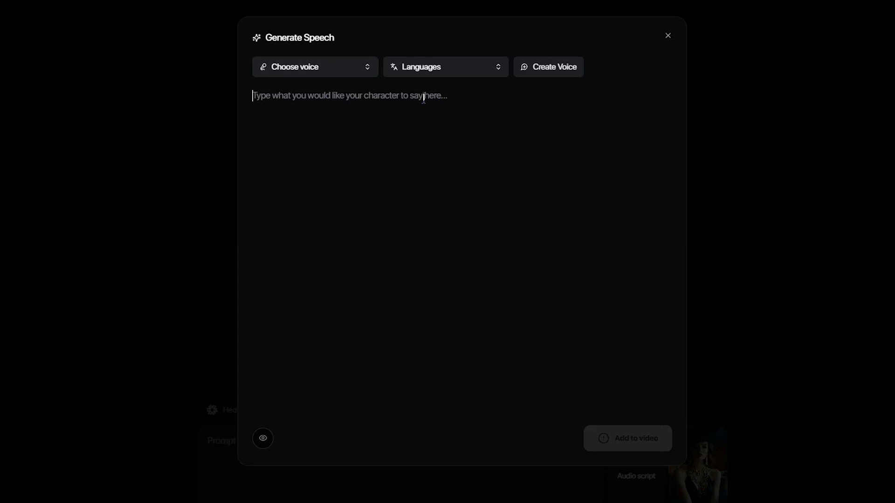
left_click(319, 70)
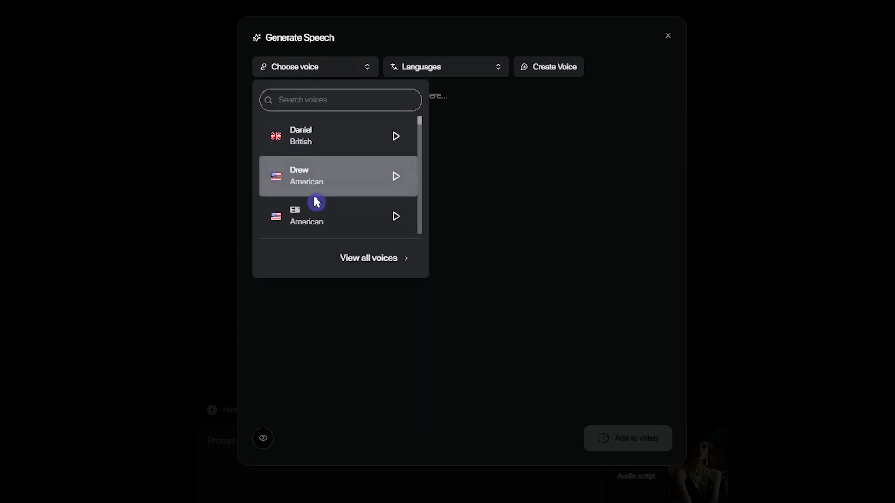
scroll(317, 214, "down", 3)
left_click(362, 264)
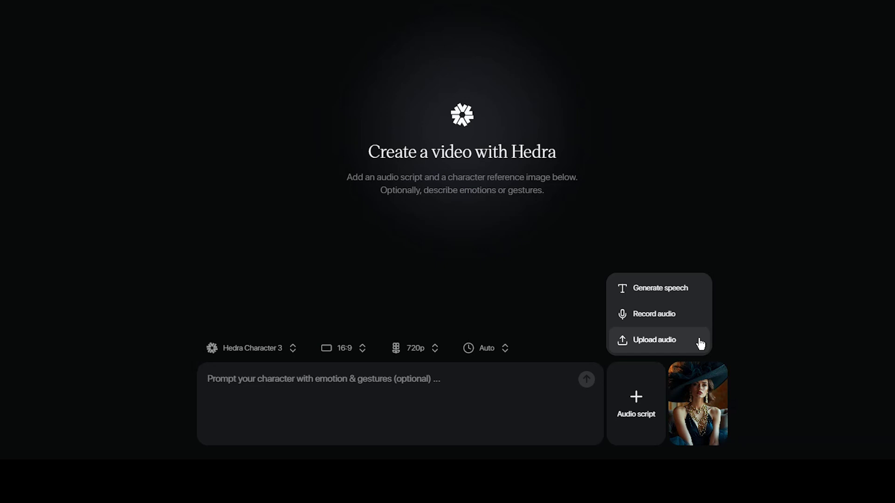
- Upload hedra-real.mp3, keep its original voice, add it to the video and generate
left_click(700, 344)
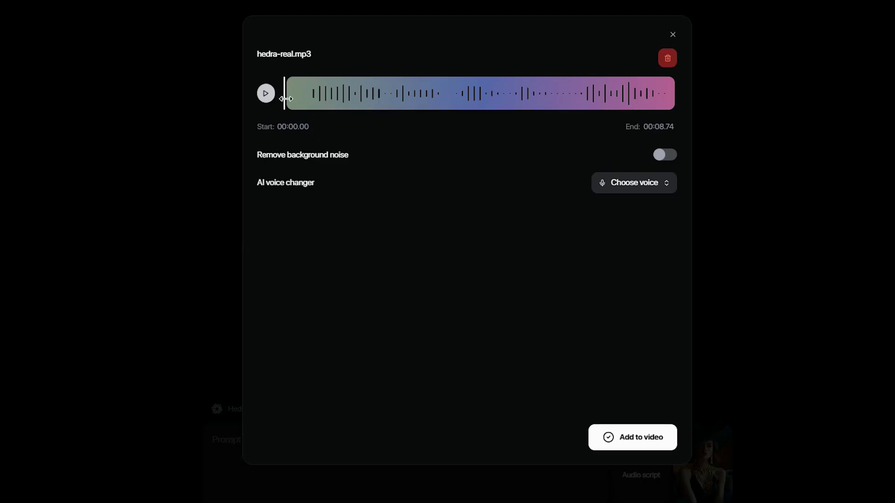
mouse_move(285, 99)
left_mouse_down()
mouse_move(480, 92)
mouse_move(286, 93)
left_mouse_up()
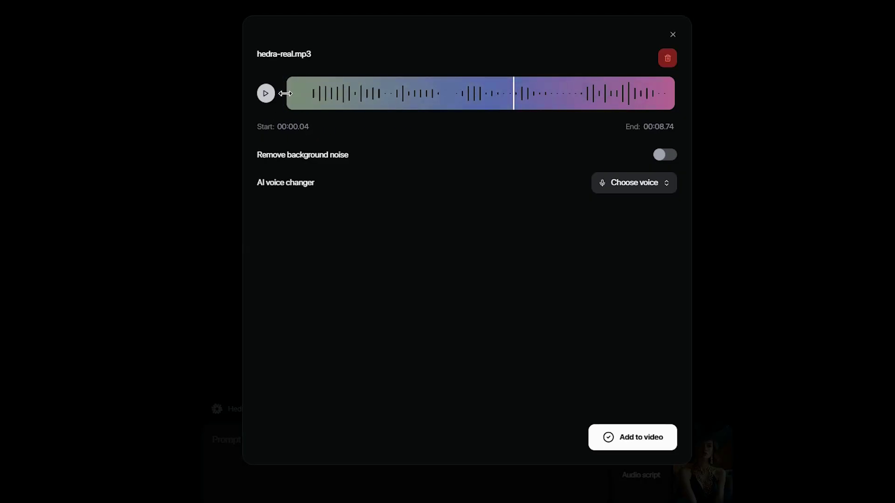
left_click(642, 198)
left_click(642, 401)
left_click(638, 438)
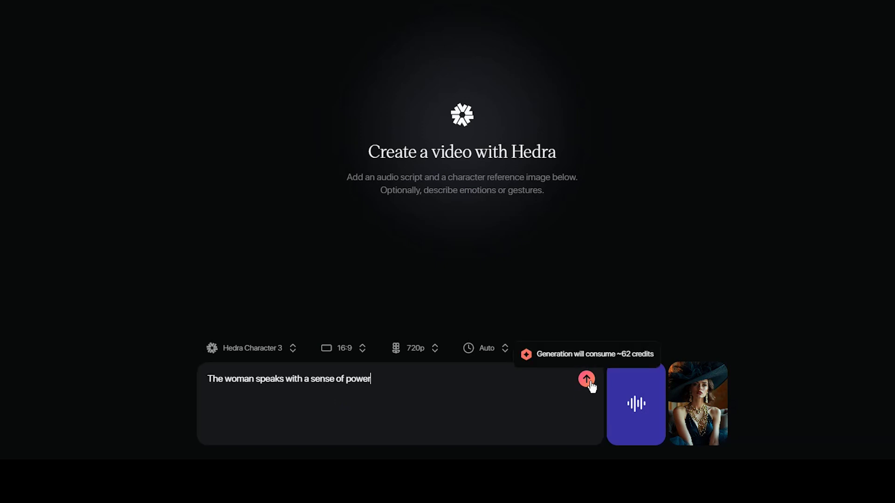
left_click(586, 380)
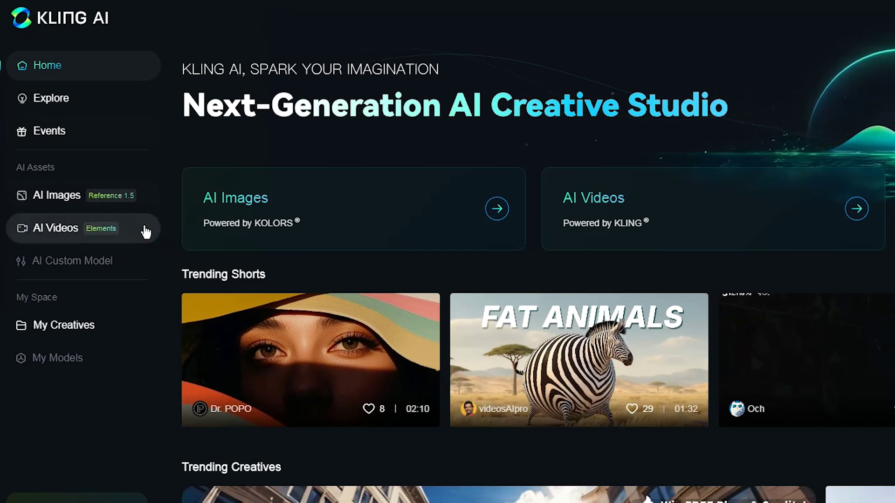
- In Lip Sync, load and play the man's 10-second sample clip, then remove it
left_click(206, 59)
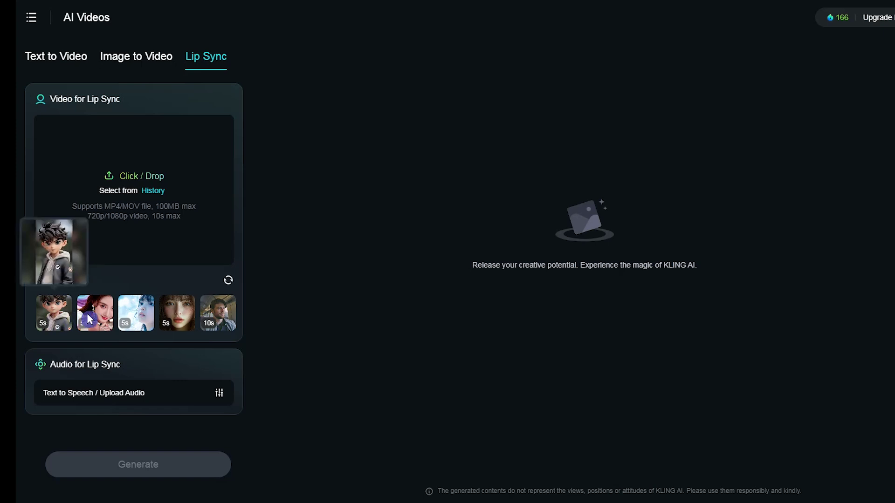
left_click(198, 317)
left_click(46, 239)
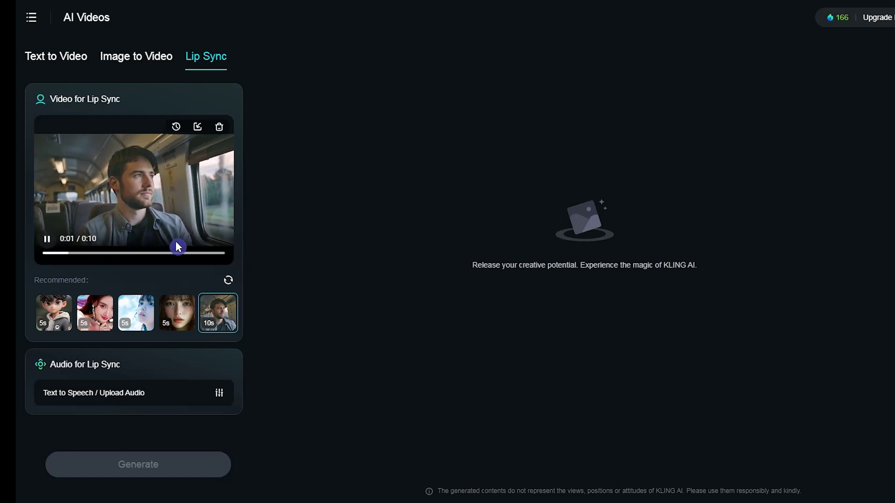
left_click(219, 127)
- Set up Text to Speech with the Sunny voice and expand the emotion choices
left_click(214, 396)
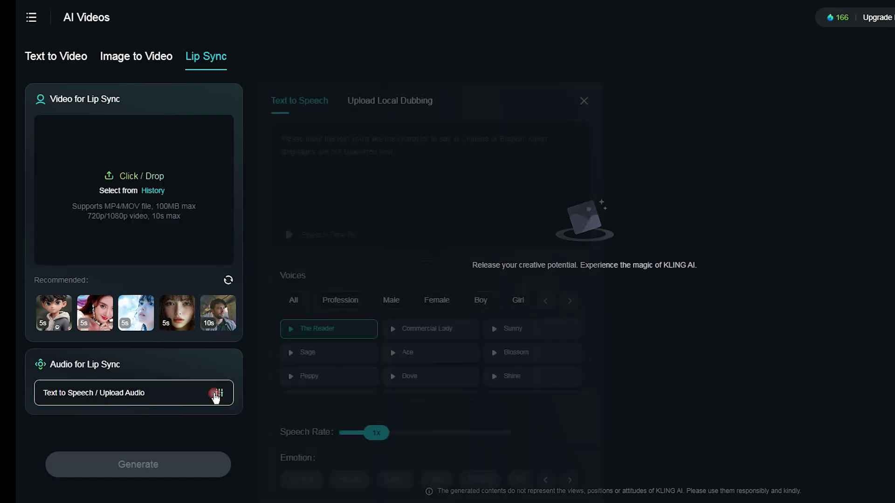
left_click(324, 153)
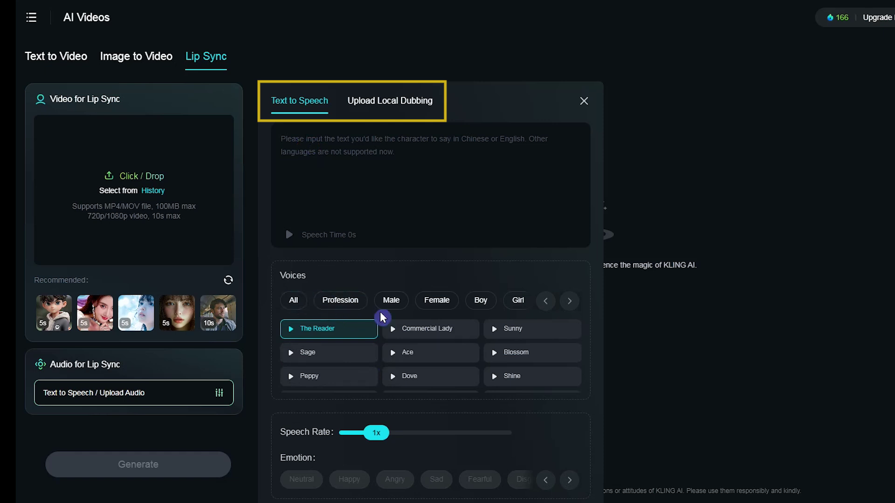
scroll(470, 351, "down", 3)
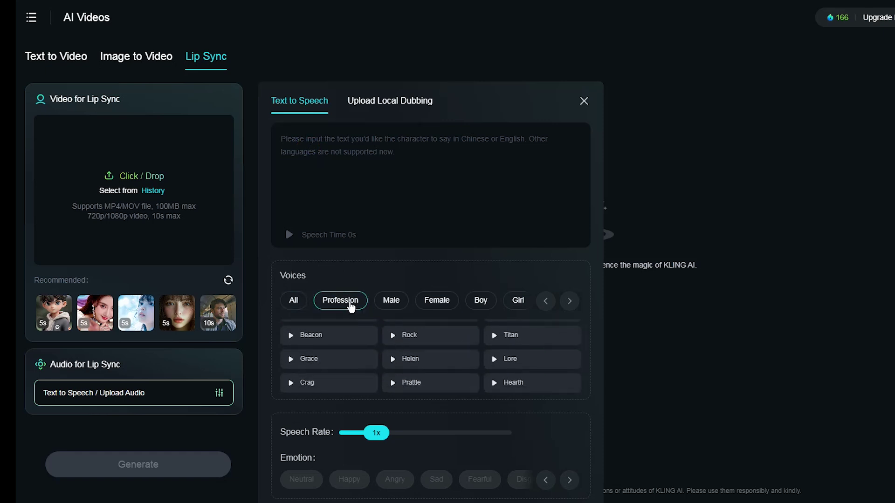
left_click(343, 300)
left_click(442, 301)
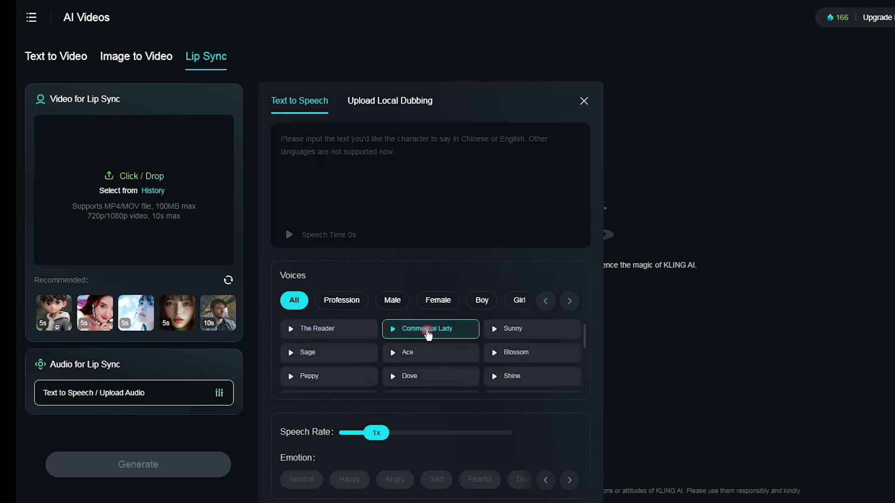
left_click(507, 332)
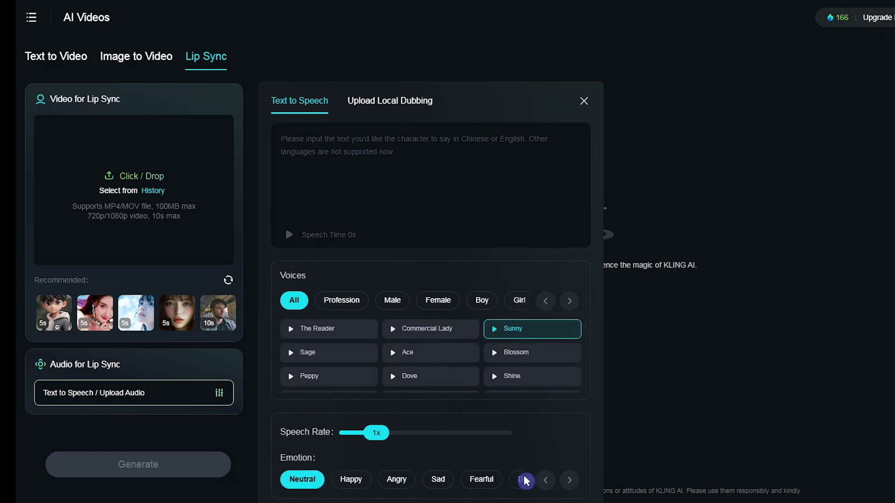
left_click(571, 481)
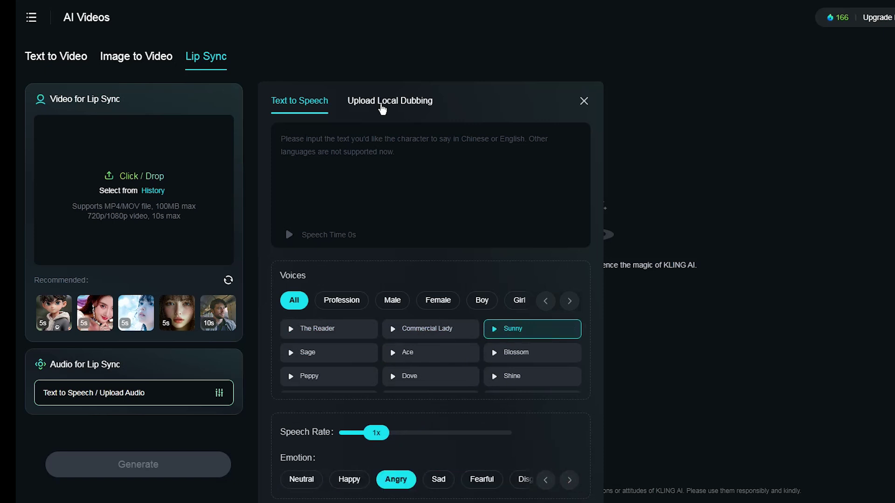
- Use Upload Local Dubbing with the woman clip, cropping kling-real-voice.mp3 to 6 seconds
left_click(381, 103)
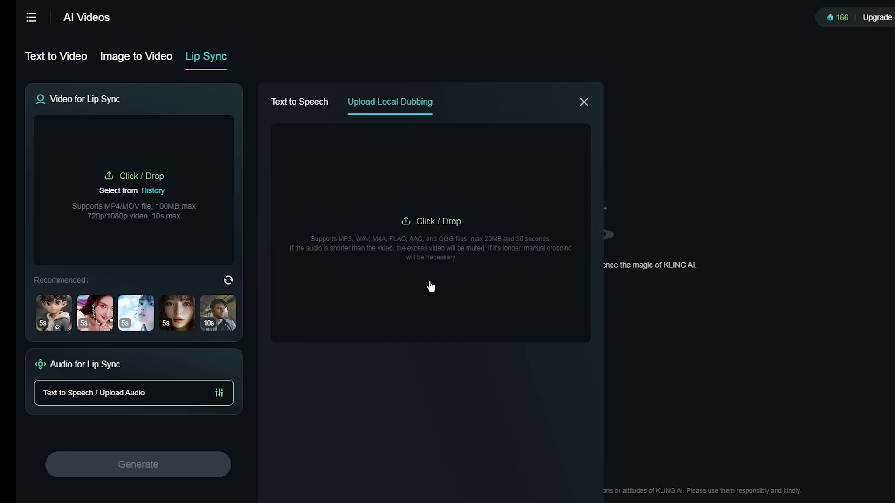
left_click(315, 314)
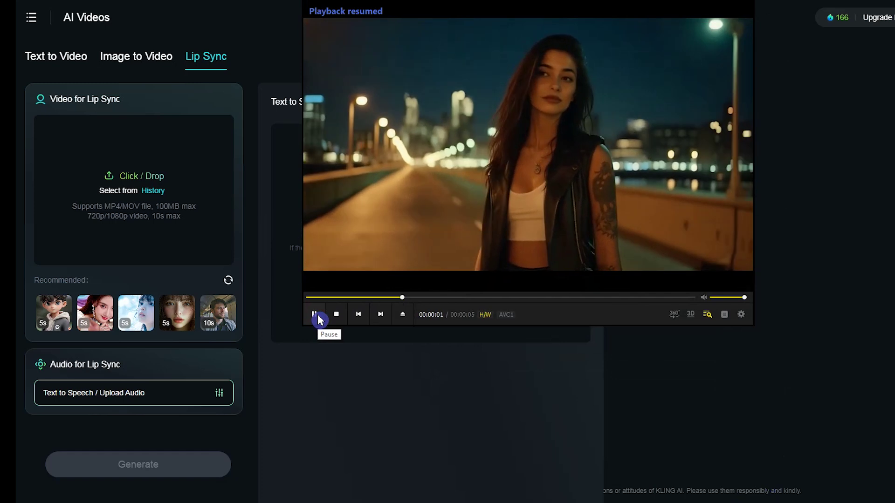
left_click(314, 315)
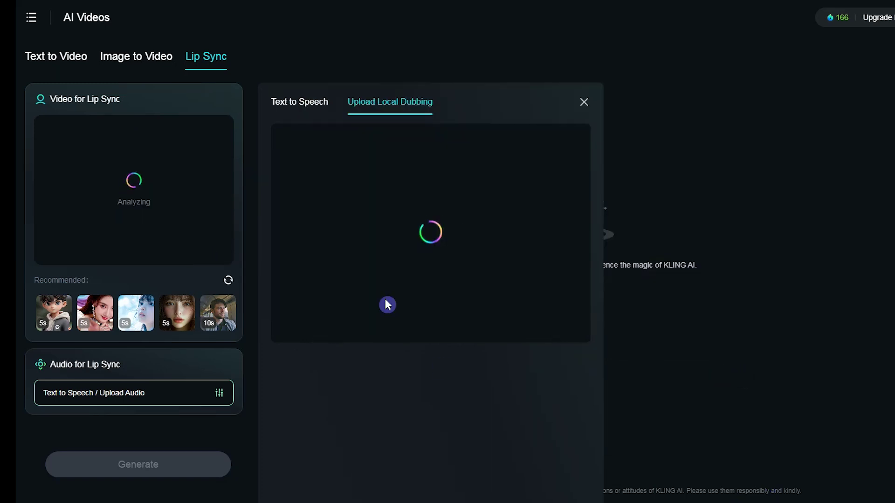
left_click(543, 226)
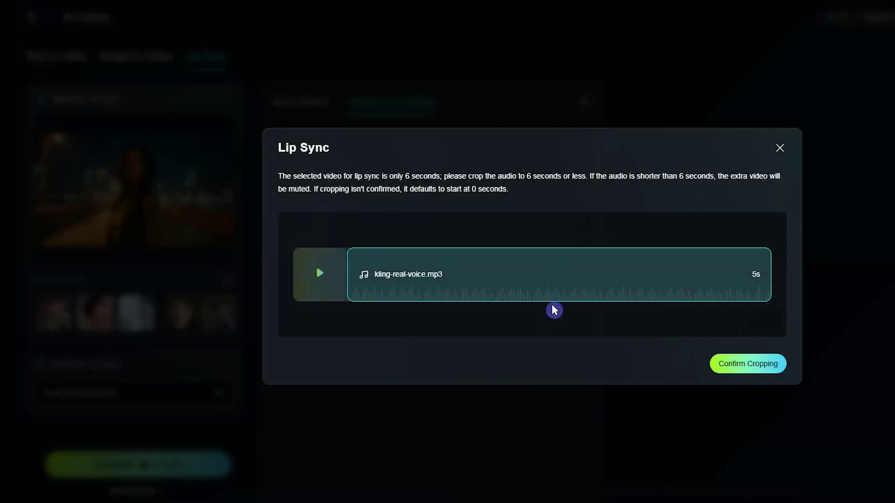
left_click_drag(349, 283, 519, 280)
left_click_drag(769, 278, 504, 278)
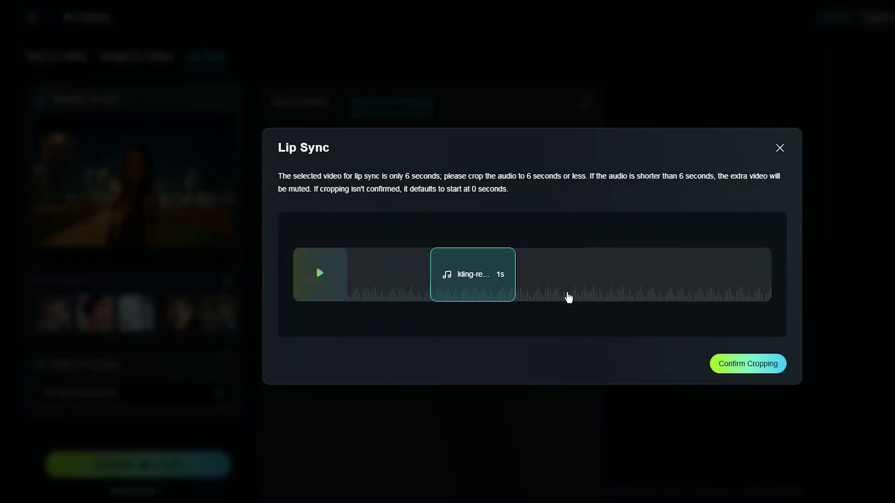
left_click(150, 473)
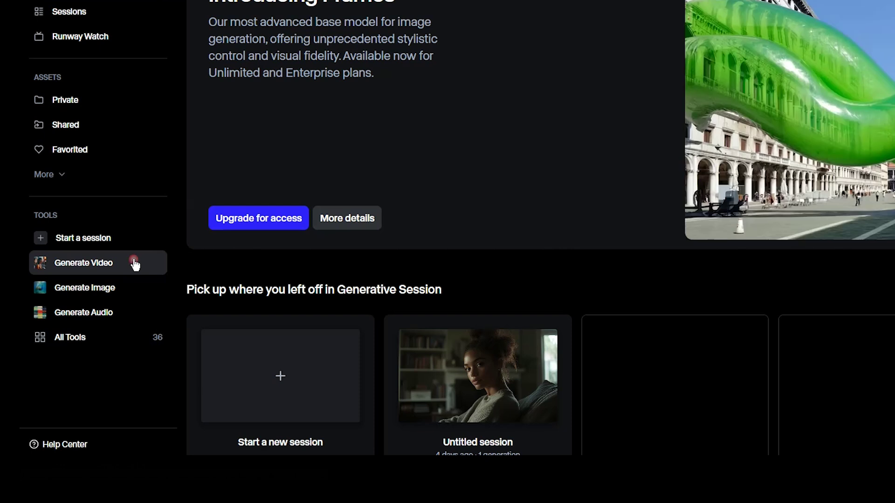
- Generate a 5-second Gen-3 Alpha Turbo clip from the pasted camera push-in prompt
left_click(135, 265)
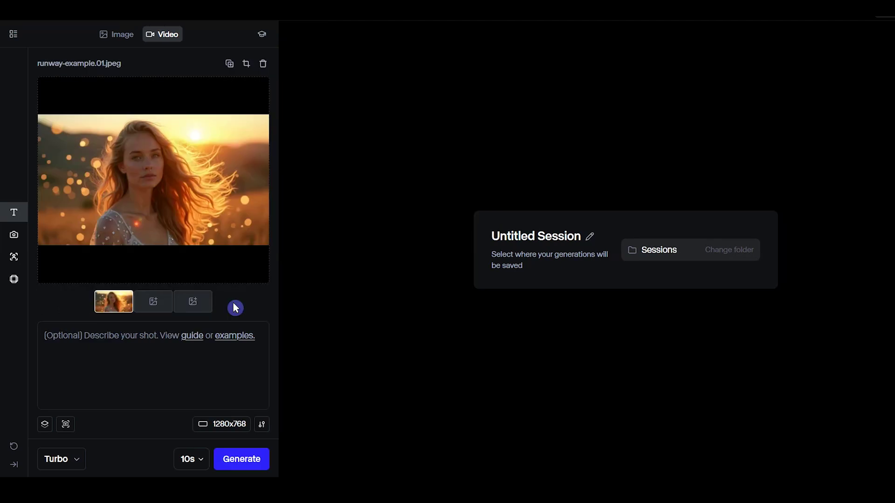
left_click(121, 343)
type("the camera pushes in on the woman's face, her hair flowing in the wind")
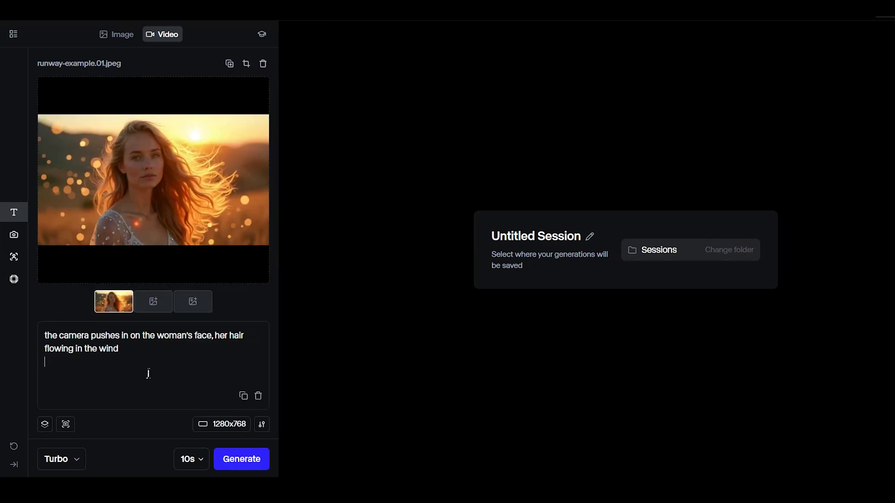
left_click(191, 459)
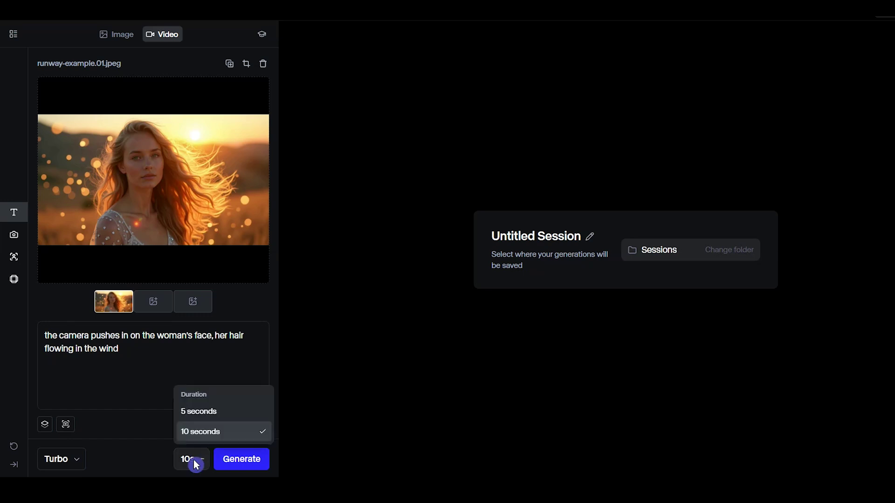
left_click(194, 410)
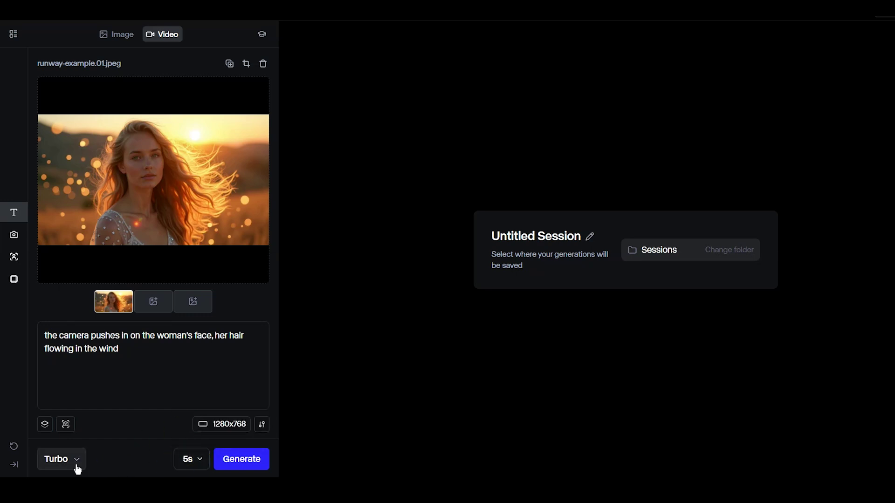
left_click(242, 459)
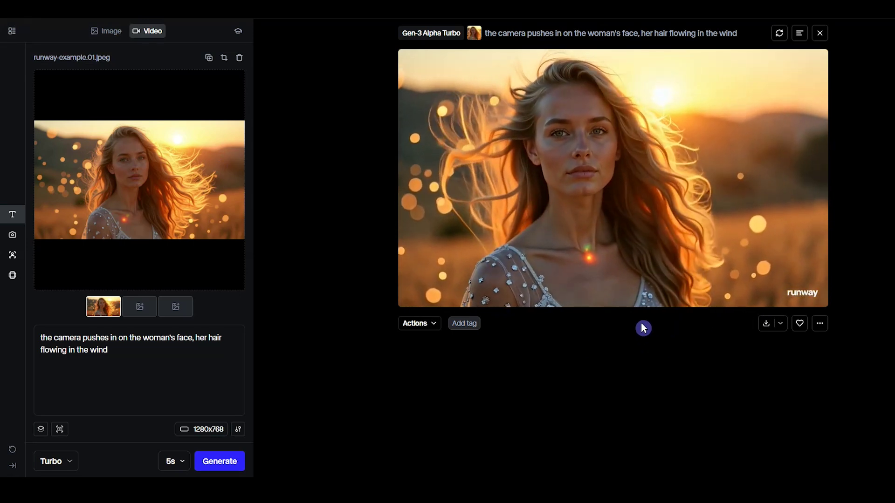
left_click(421, 323)
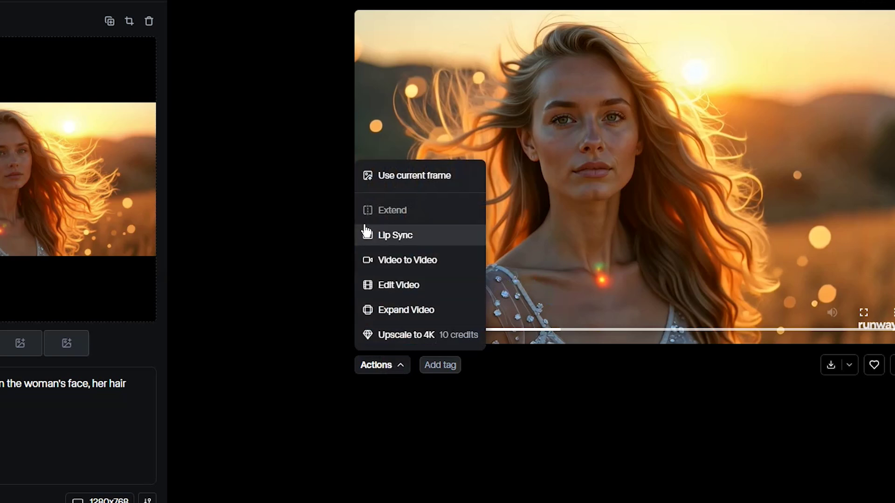
- Lip-sync the sunset video to the pasted script in the Katie voice
left_click(440, 236)
triple_click(190, 430)
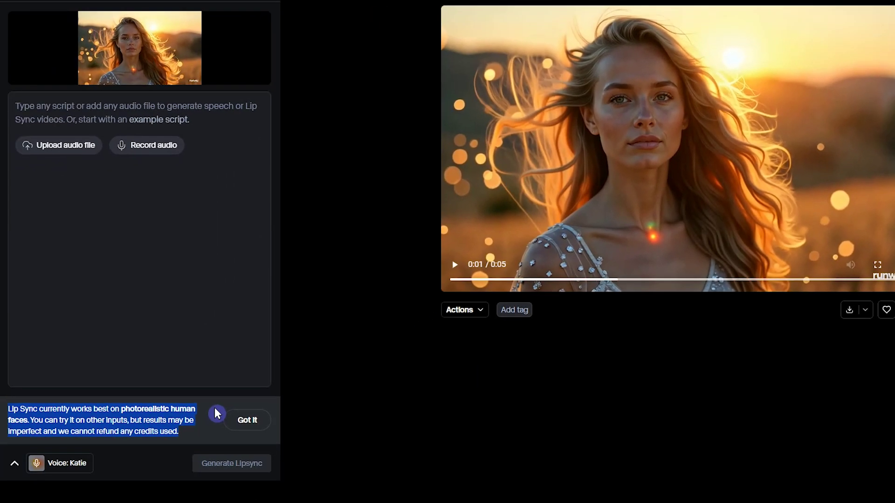
left_click(216, 414)
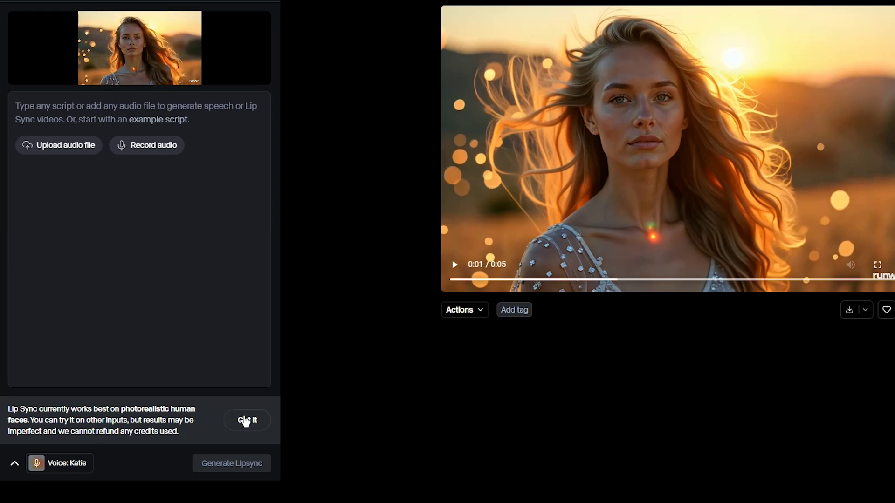
left_click(246, 420)
left_click(86, 126)
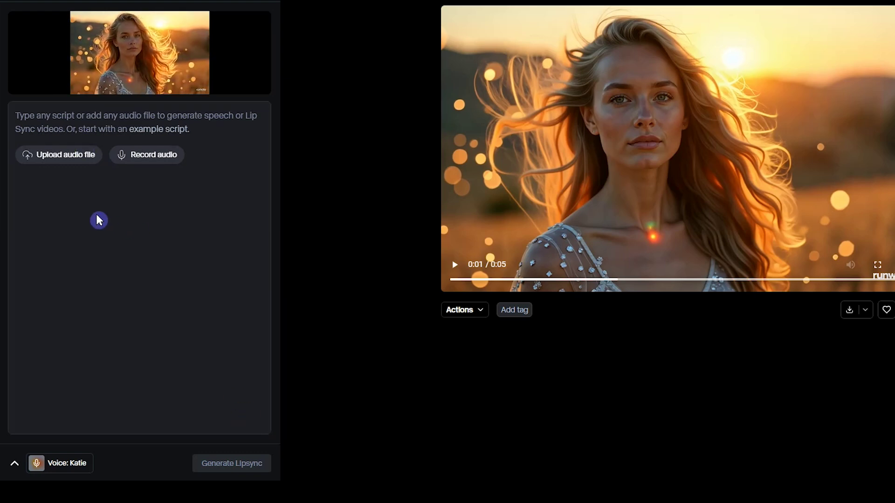
left_click(86, 126)
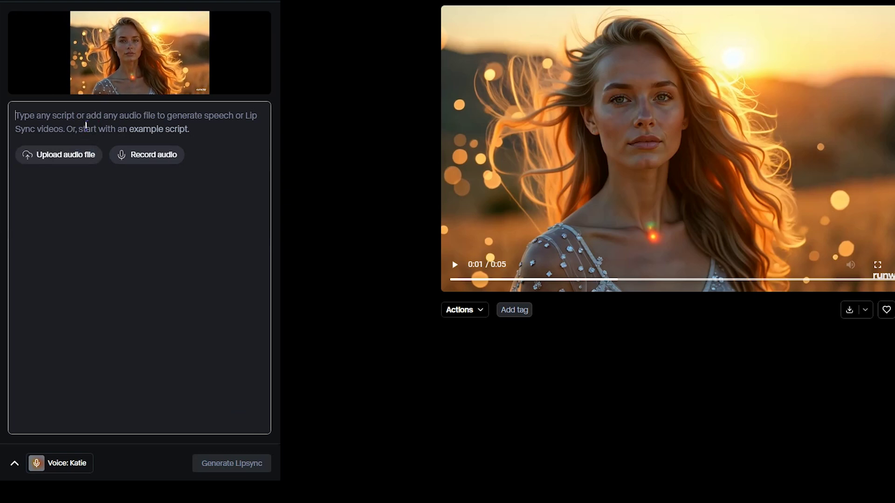
type("runway allows you to first create a video, and then add lipsync to it.")
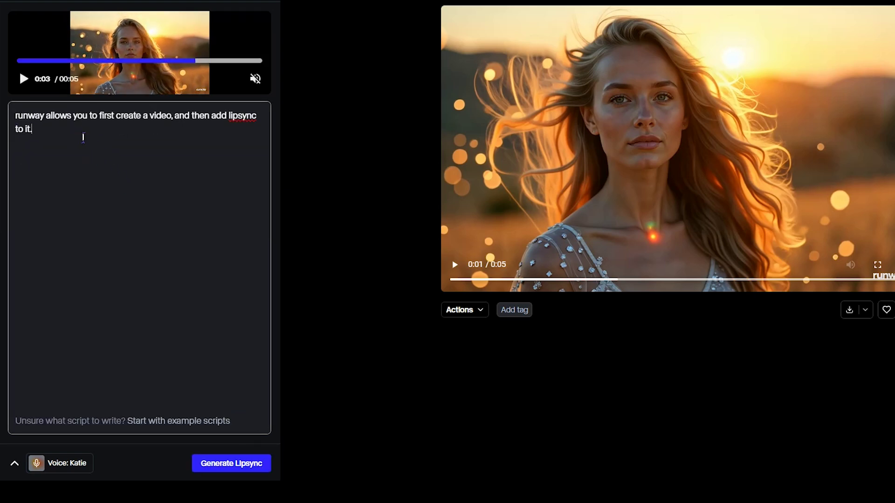
left_click(14, 464)
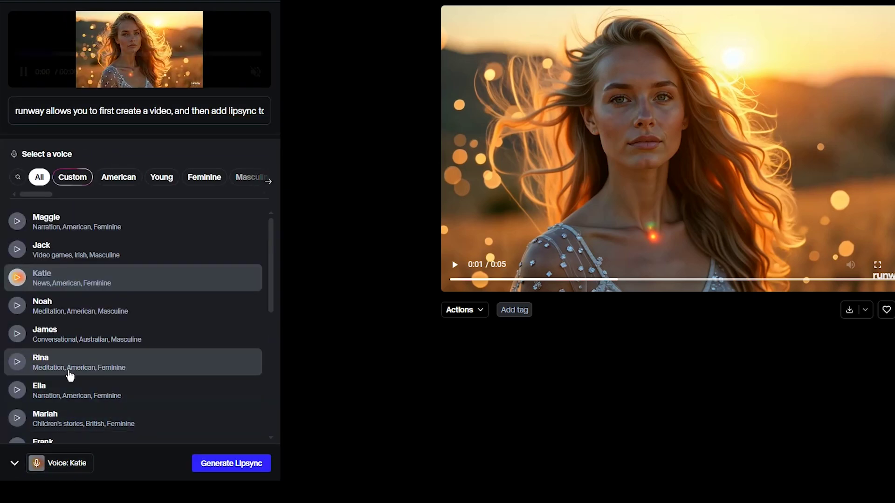
left_click(240, 465)
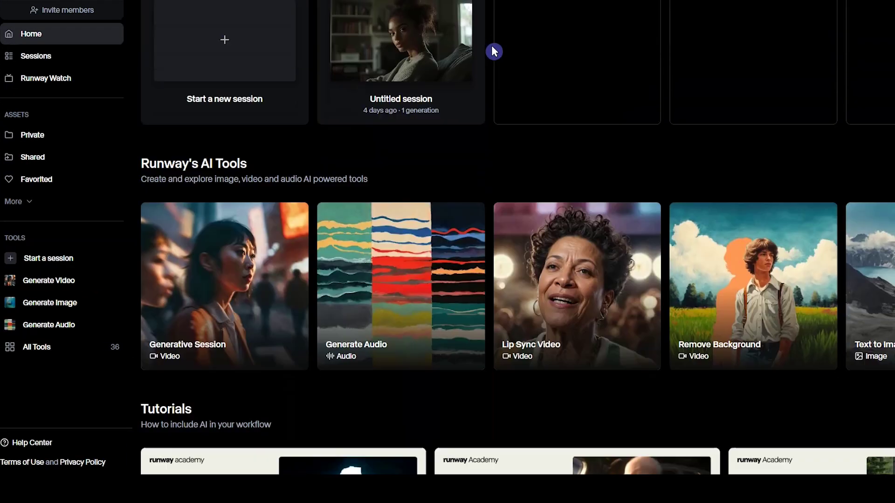
- In Lip Sync Video, load the three-hiker example scene
scroll(494, 52, "down", 2)
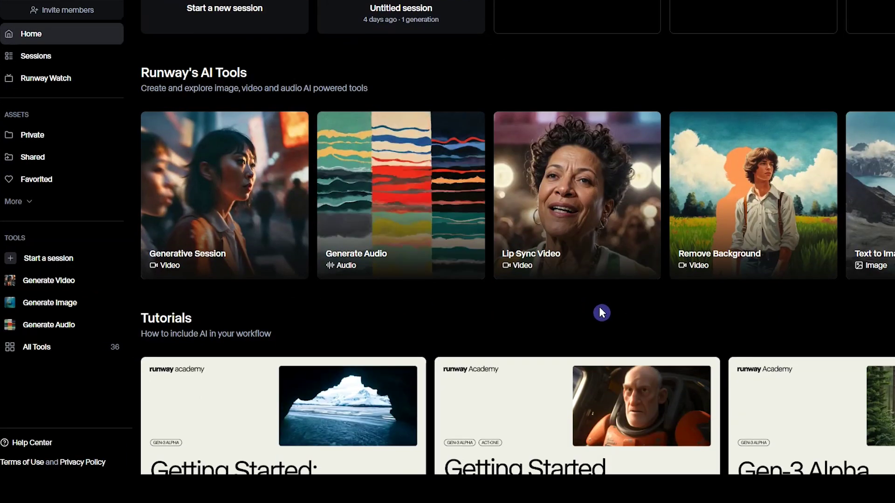
left_click(565, 200)
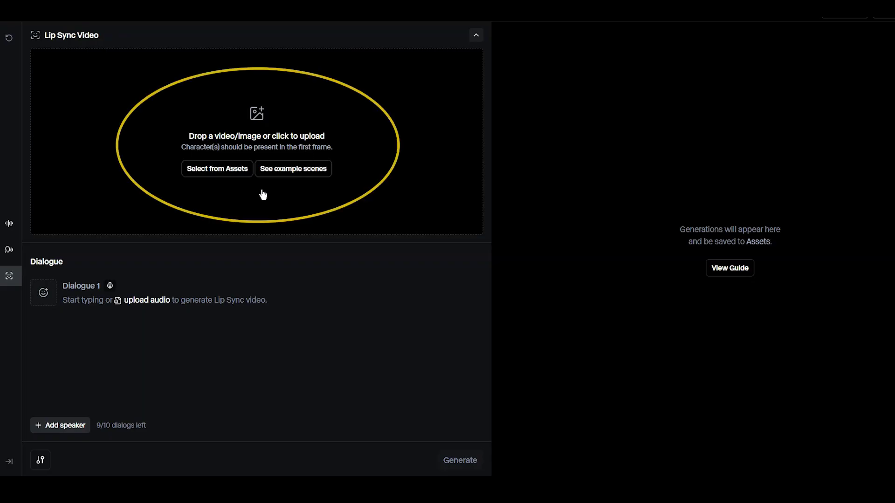
left_click(280, 172)
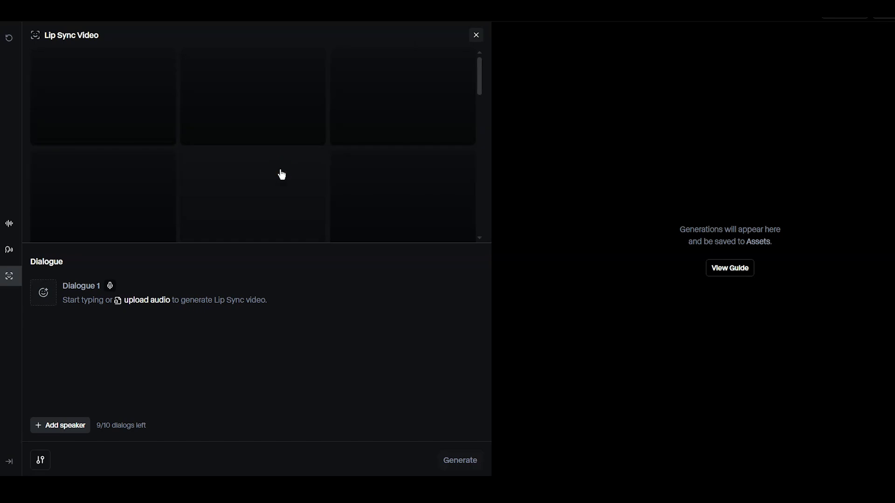
left_click(393, 207)
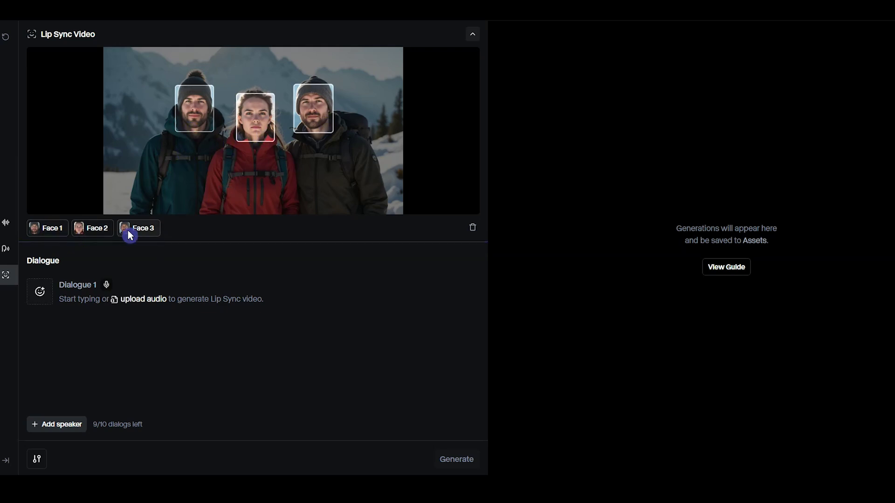
- Assign Character 1 with the James voice to Dialogue 1 and paste its line
left_click(39, 292)
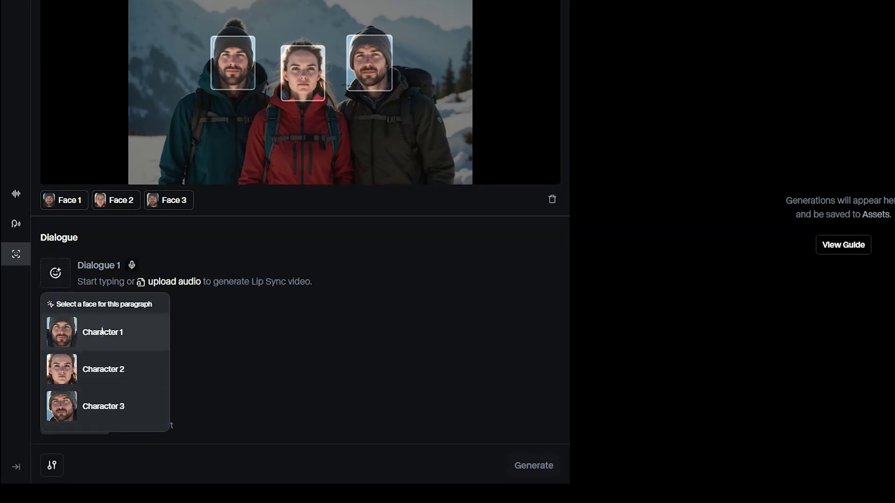
left_click(102, 332)
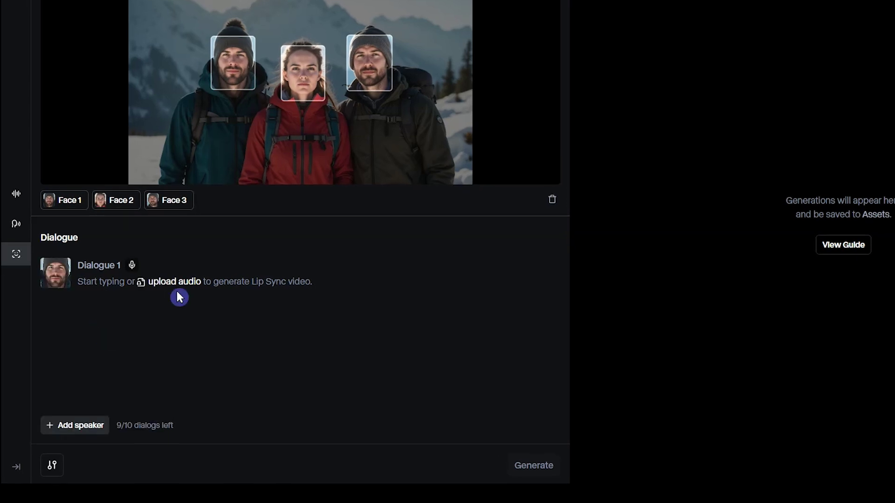
left_click(133, 266)
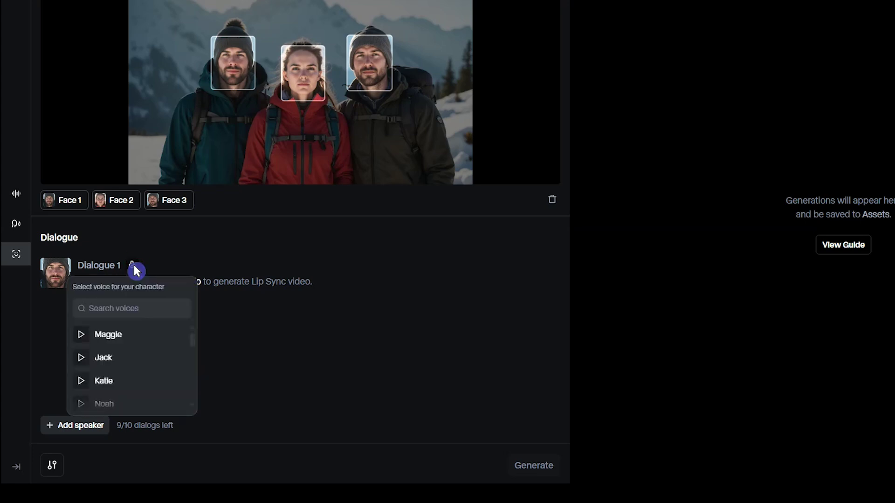
left_click(146, 369)
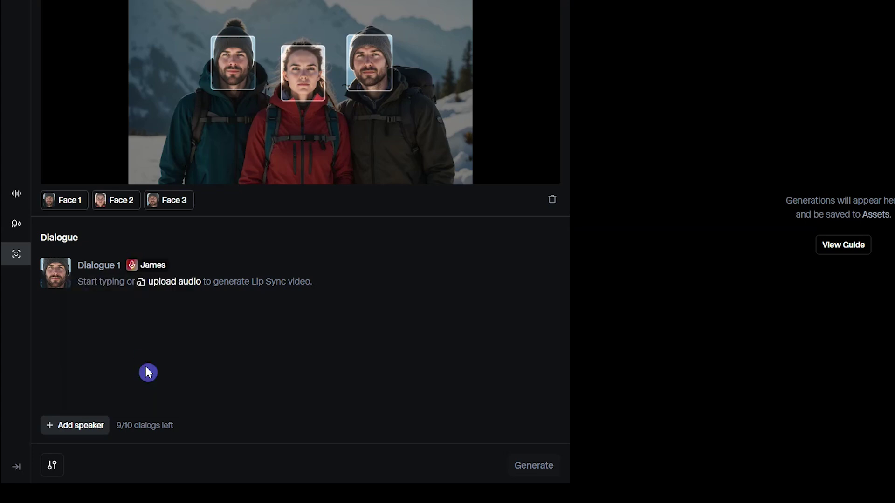
left_click(100, 282)
type("I can't believe how clear the sky is today. This is perfect for an adventure!")
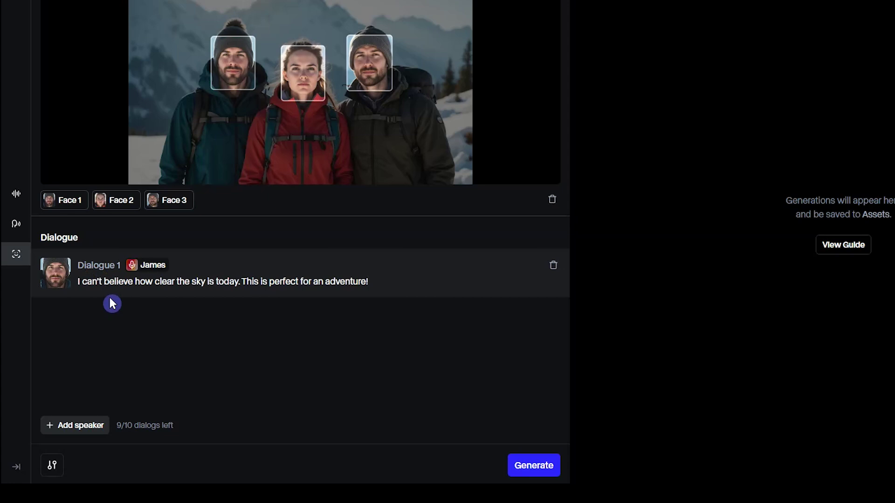
- Add Dialogue 2 for Character 2 with the Claudia voice and paste its line
left_click(75, 431)
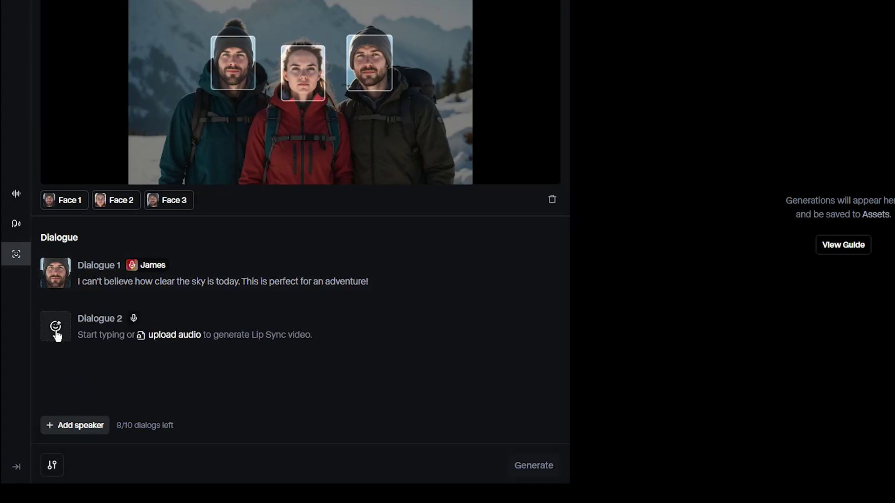
left_click(56, 327)
left_click(70, 423)
left_click(147, 428)
left_click(99, 335)
type("This is the moment you will remember forever.")
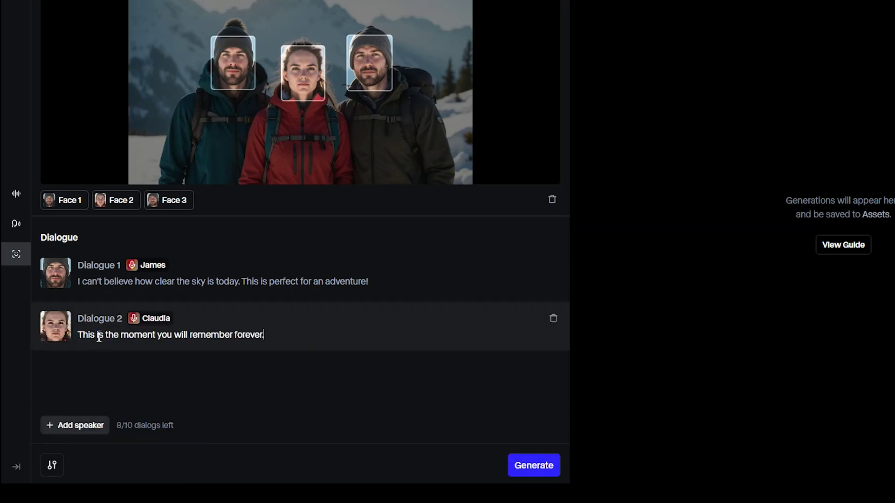
- Add Dialogue 3 for Character 3 with the Tom voice, remove the empty fourth, and generate
left_click(81, 429)
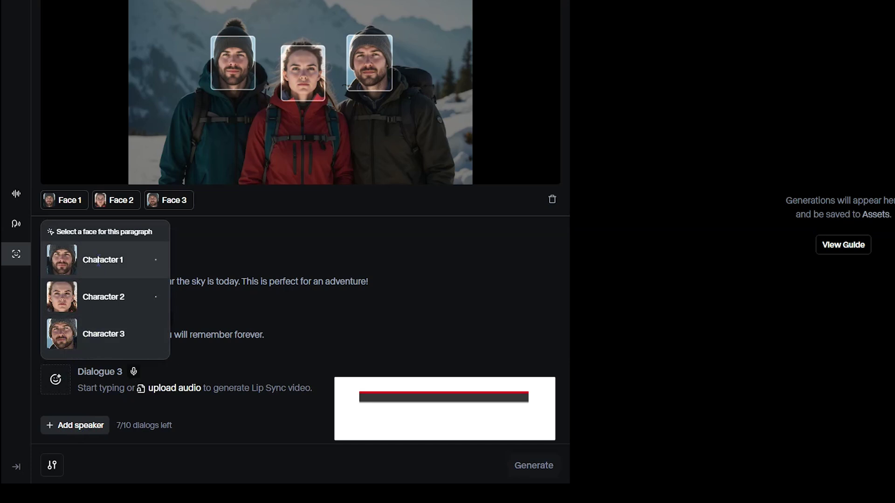
left_click(105, 317)
left_click(134, 371)
scroll(132, 340, "down", 3)
scroll(131, 339, "down", 5)
left_click(132, 339)
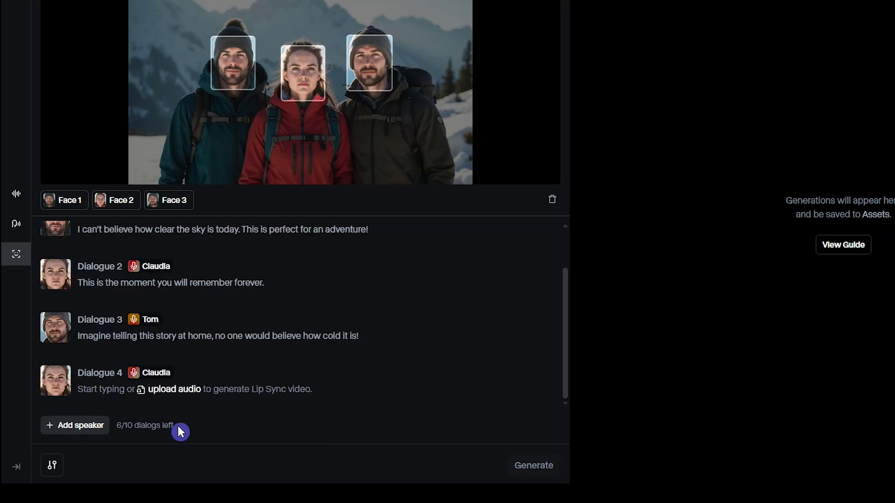
left_click_drag(179, 426, 129, 426)
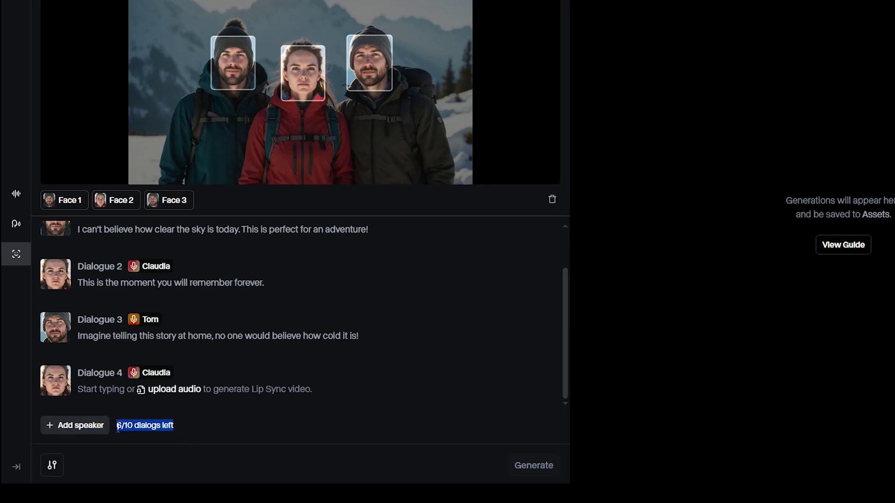
left_click(203, 427)
left_click(538, 468)
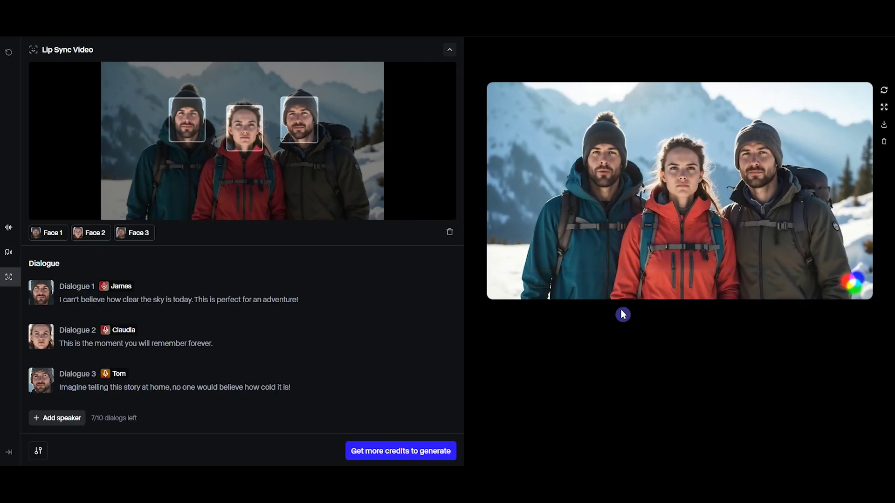
- Play the finished 0:13 Runway lip-sync video of the three hikers
mouse_move(671, 296)
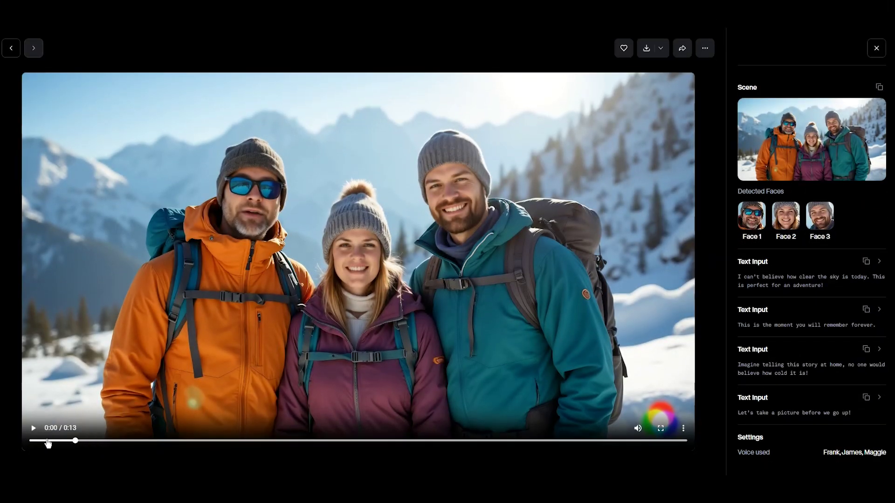
left_click(33, 428)
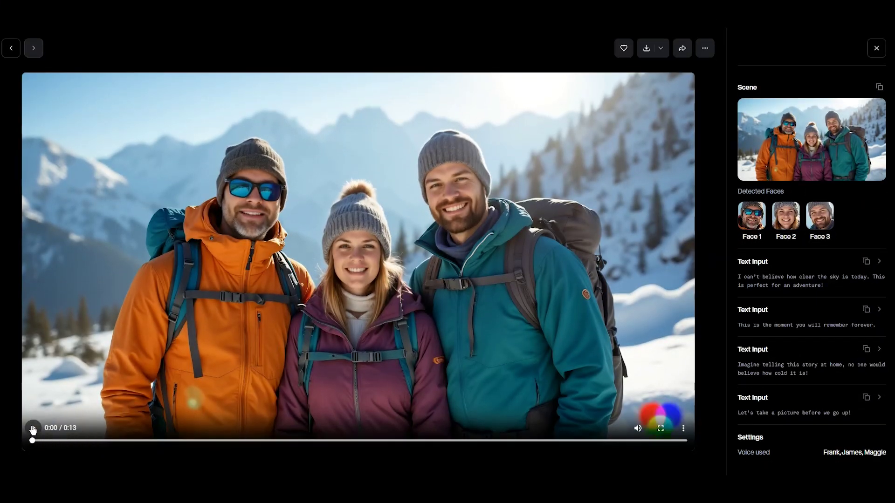